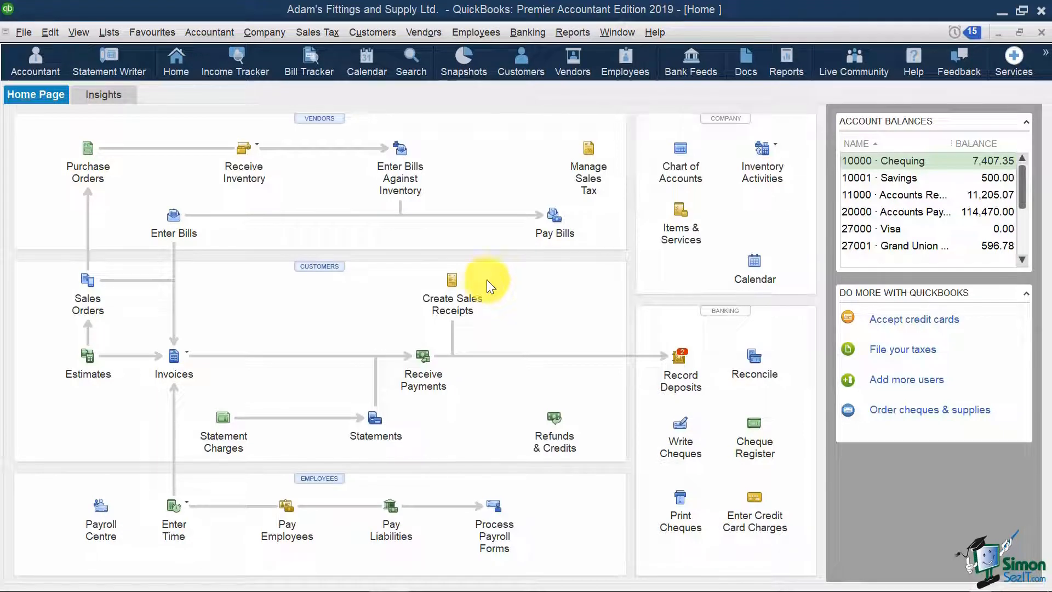
- Open the Payroll Item List from the Lists menu
click(117, 29)
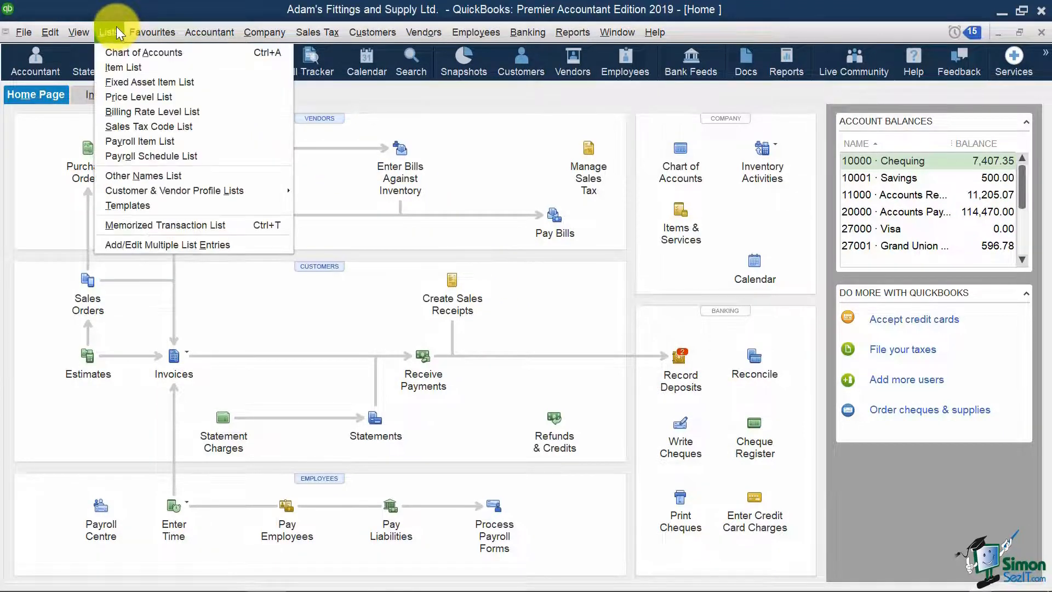
click(222, 141)
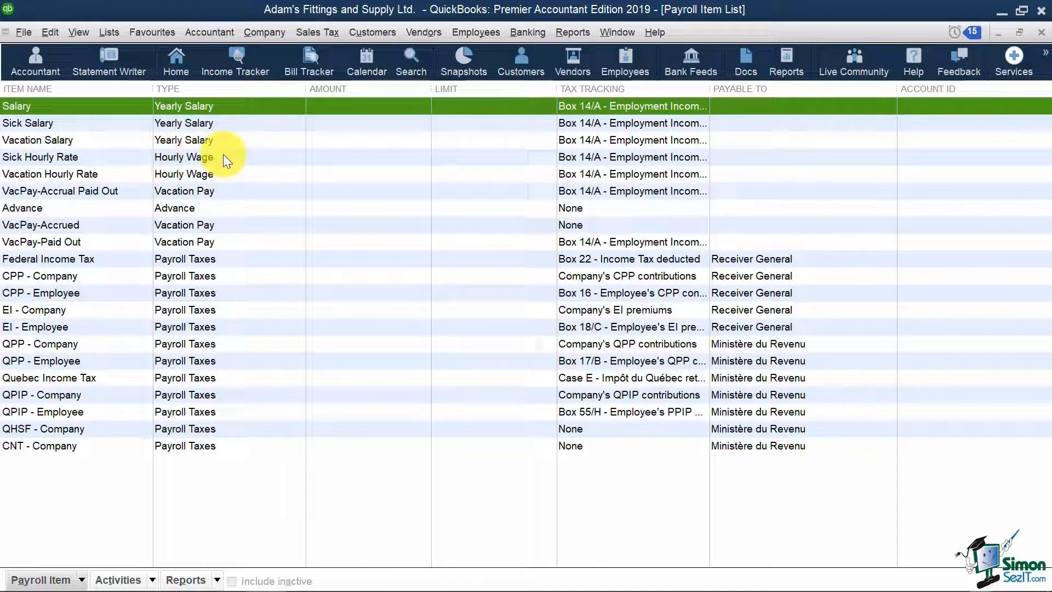
click(126, 206)
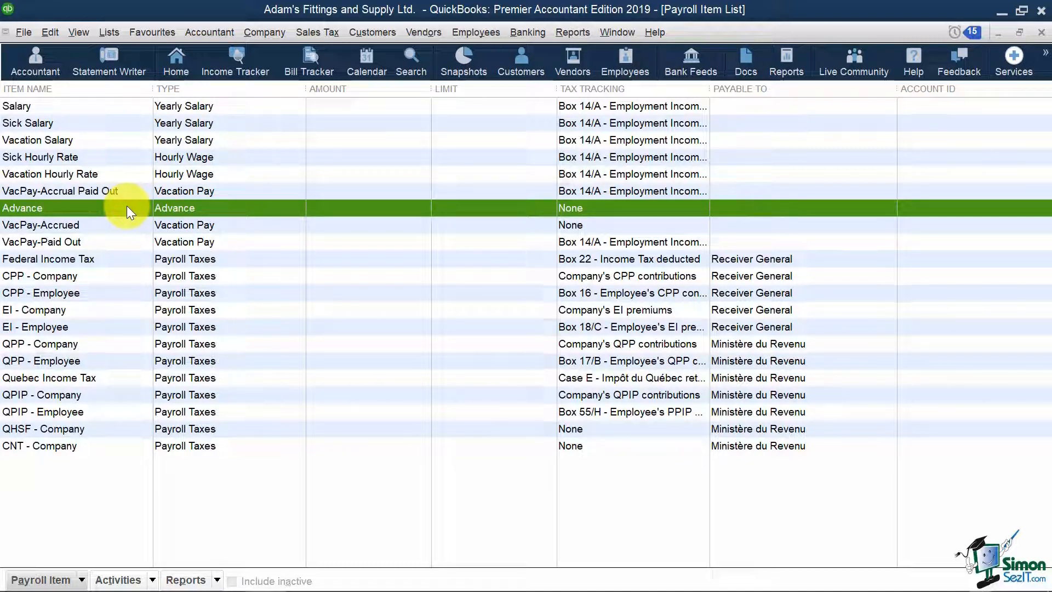
click(128, 242)
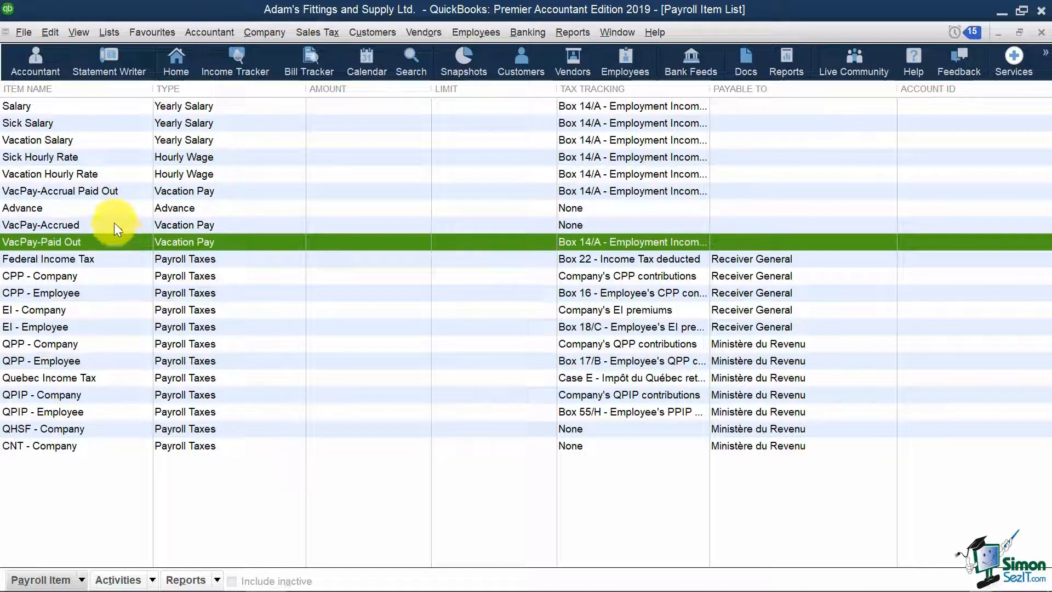
click(115, 225)
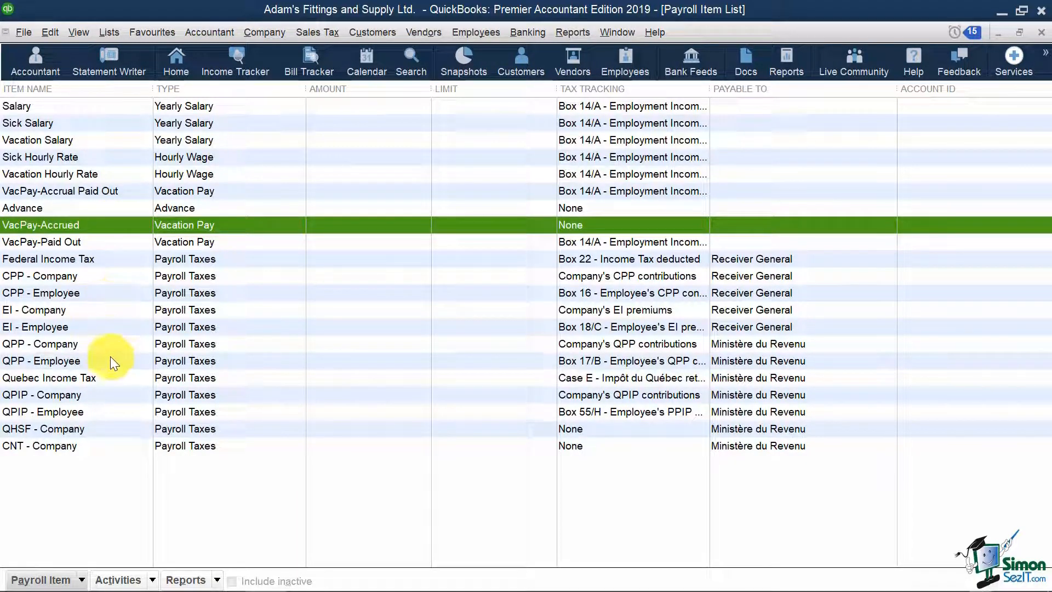
click(72, 276)
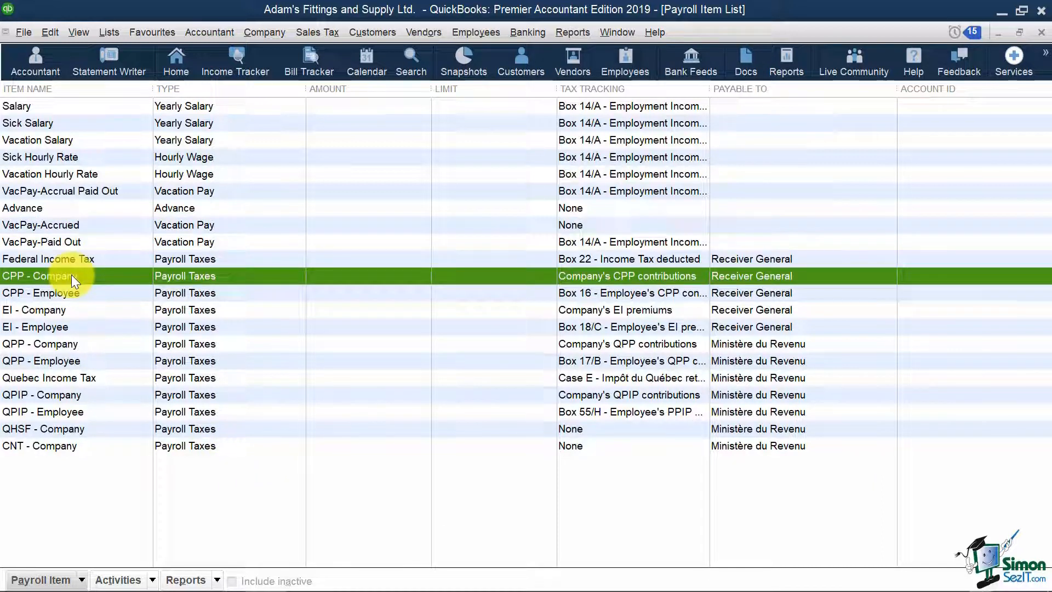
click(119, 311)
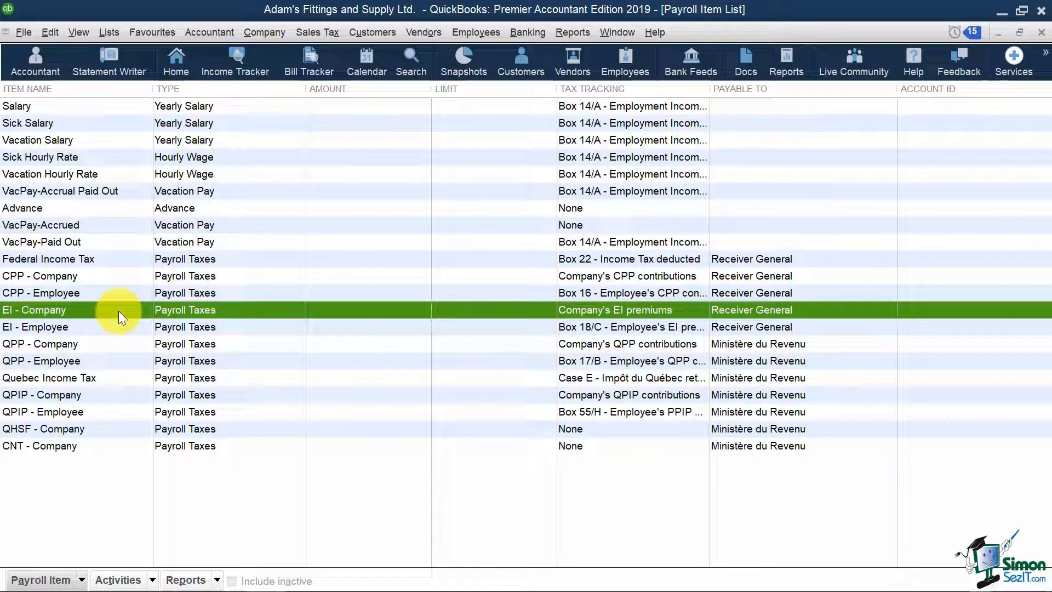
click(115, 395)
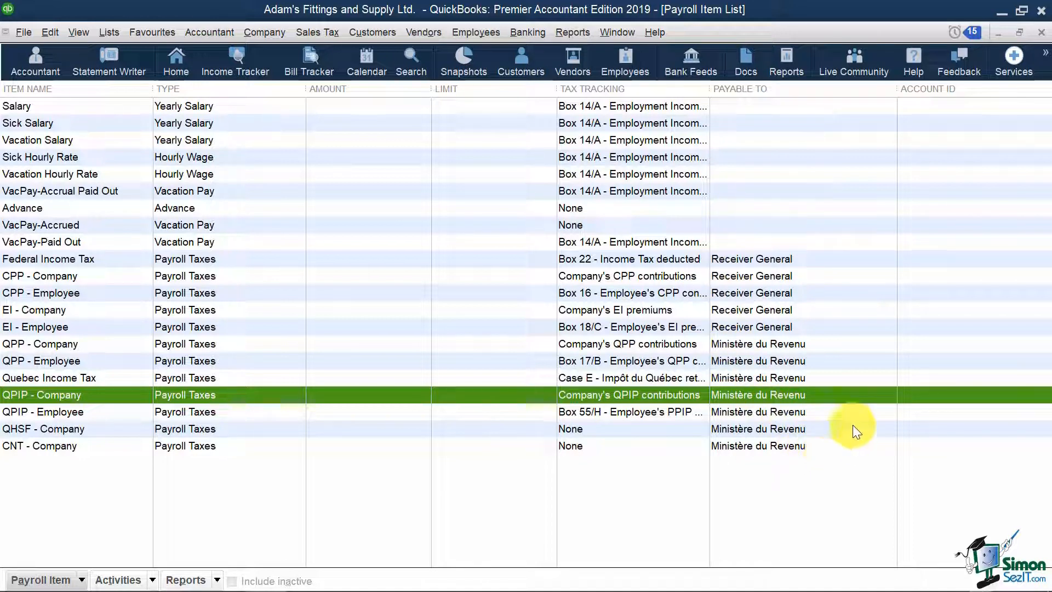
- Select the Federal Income Tax, CPP - Employee and EI - Employee rows, then bring up the Payroll Item menu
click(831, 259)
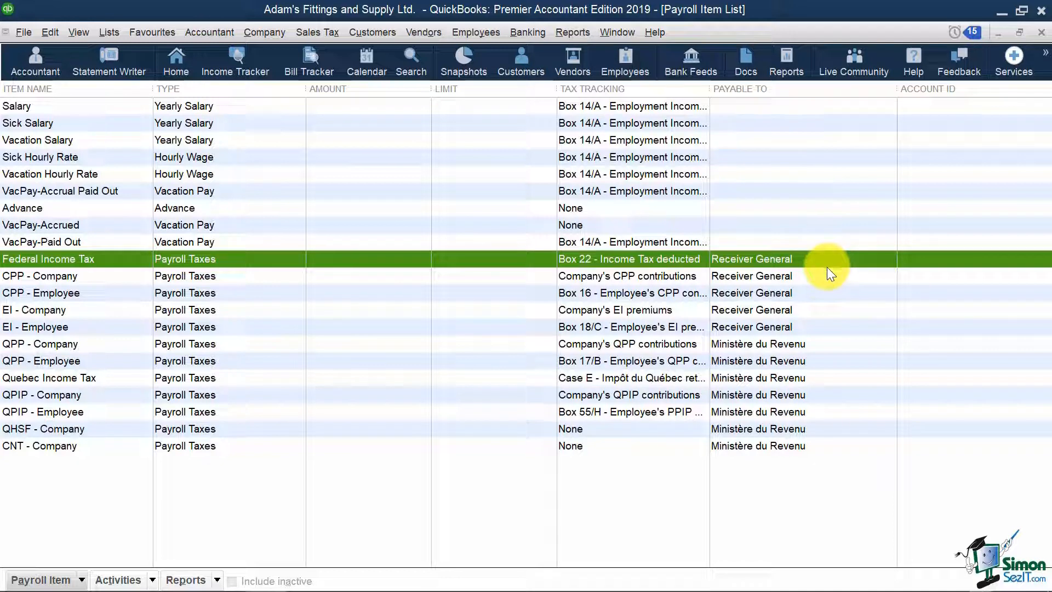
click(829, 297)
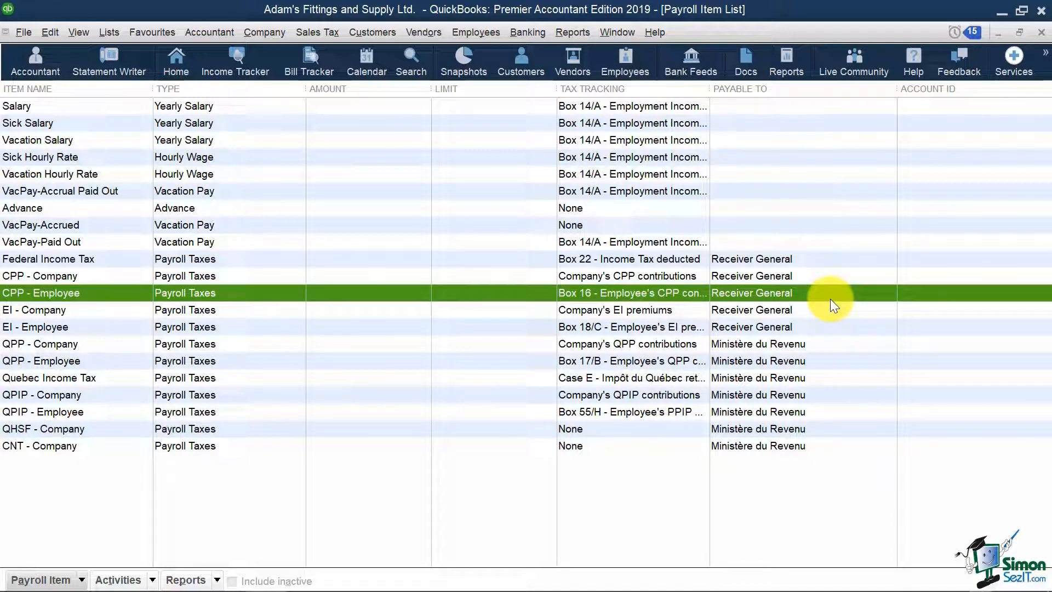
click(830, 327)
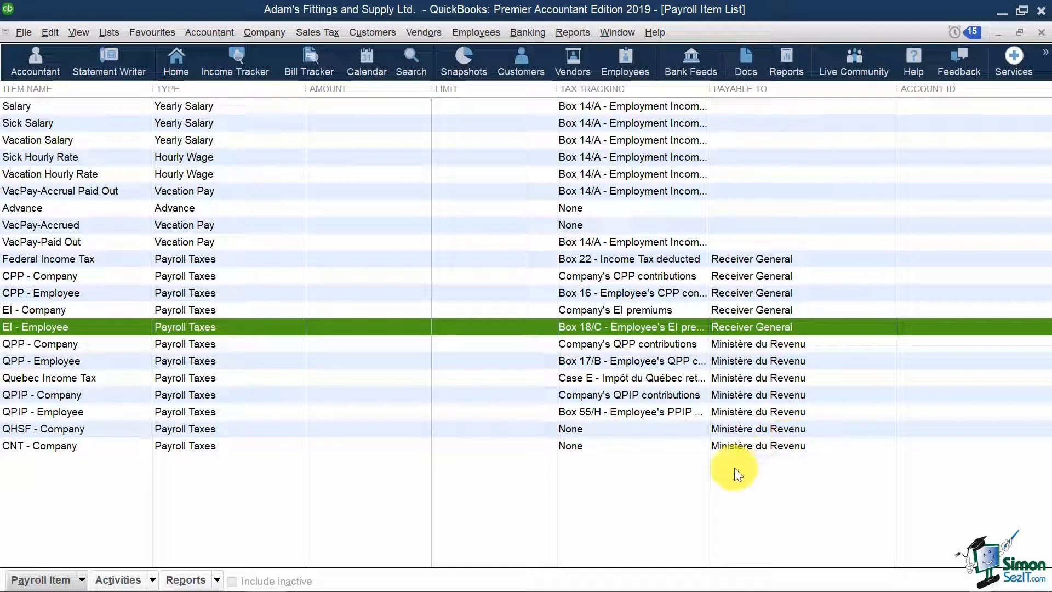
click(82, 580)
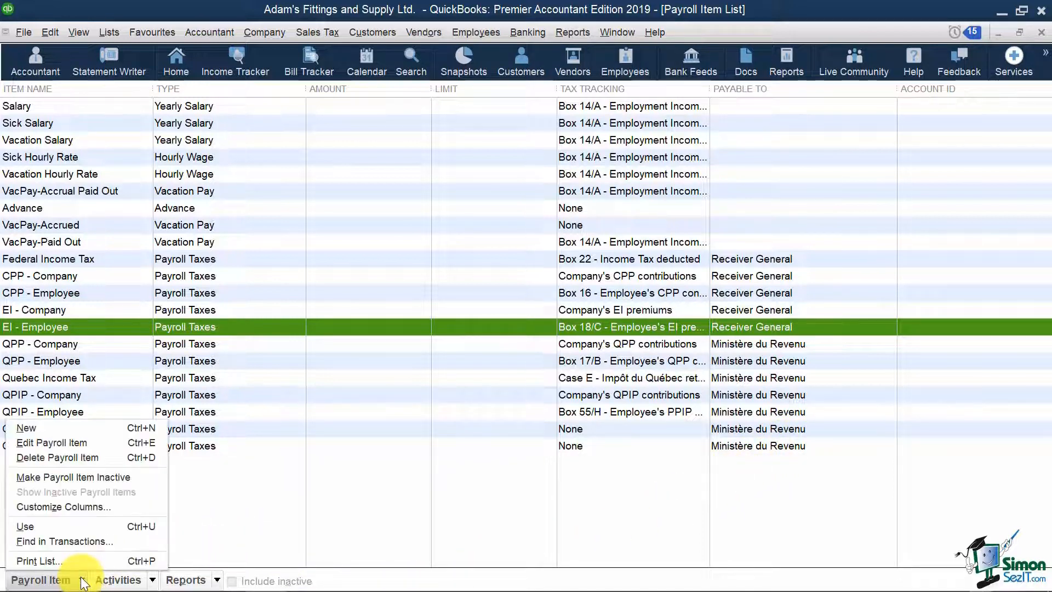
- Start a new Deduction payroll item named 'CRA Garnishment'
click(112, 428)
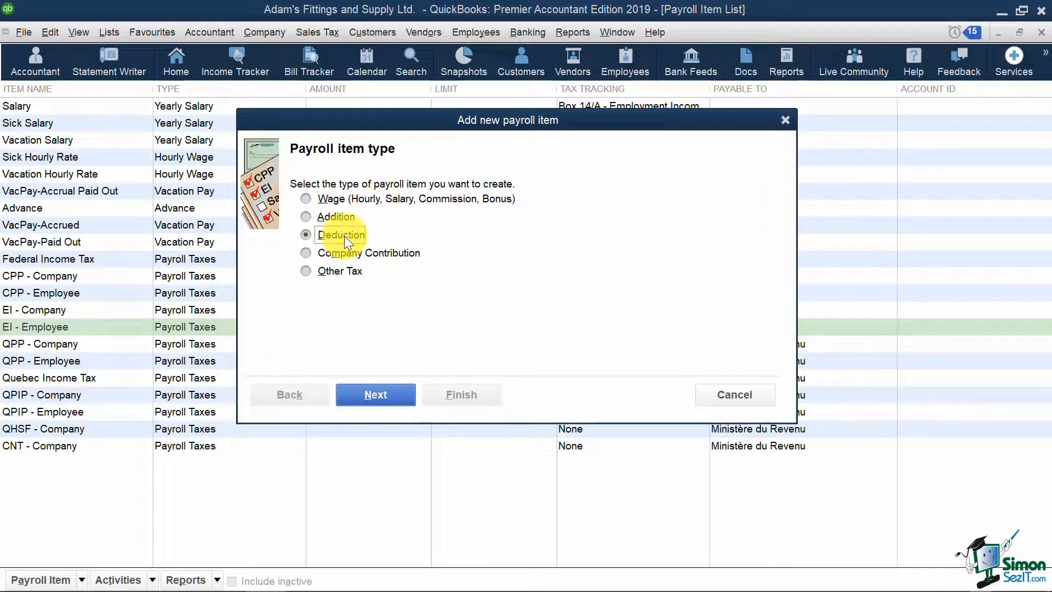
click(379, 390)
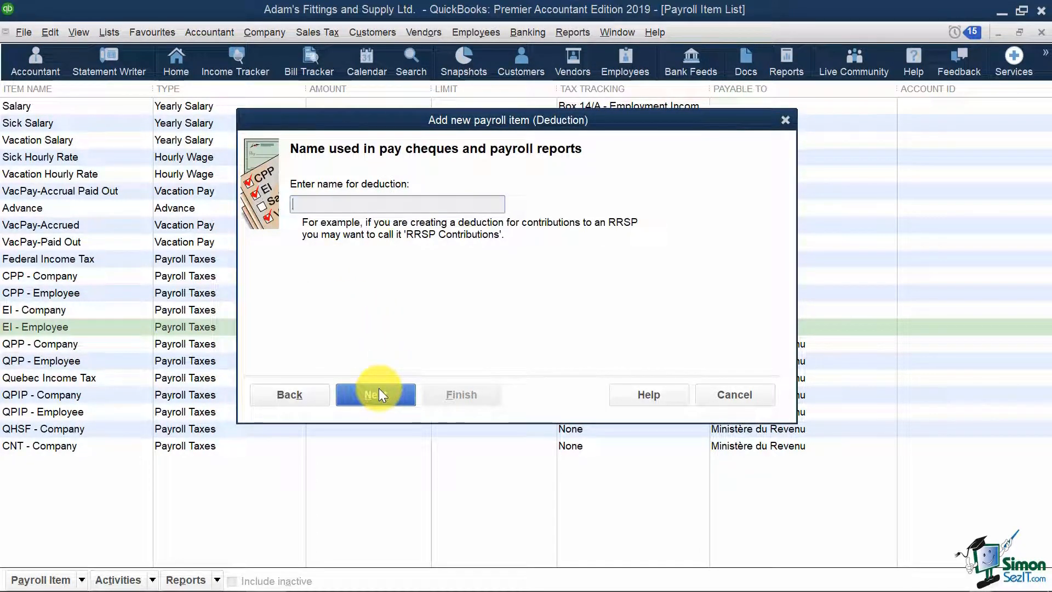
text(CRA)
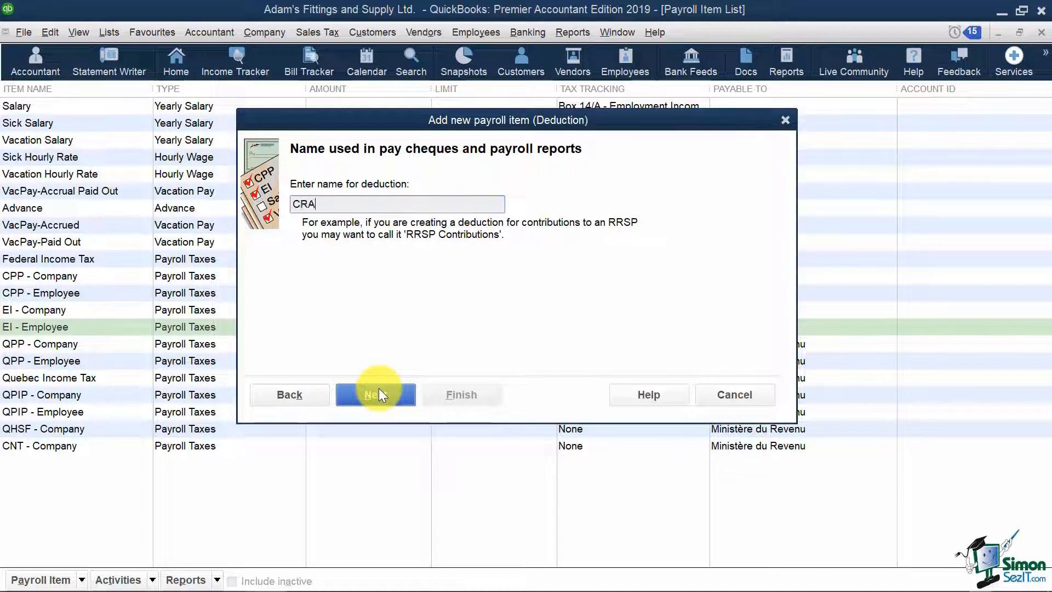
text( Garnishment)
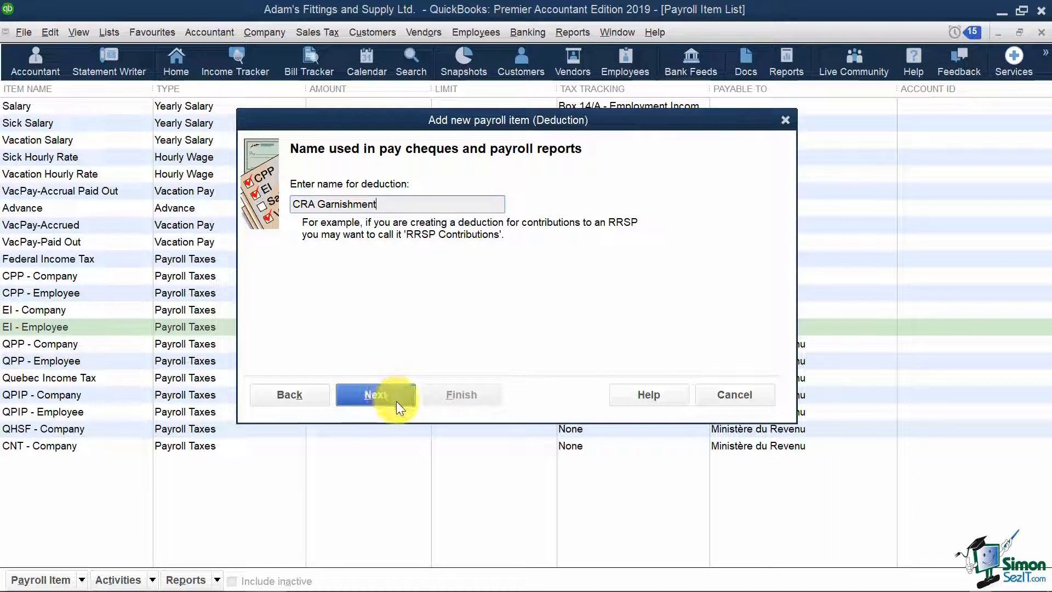
click(371, 389)
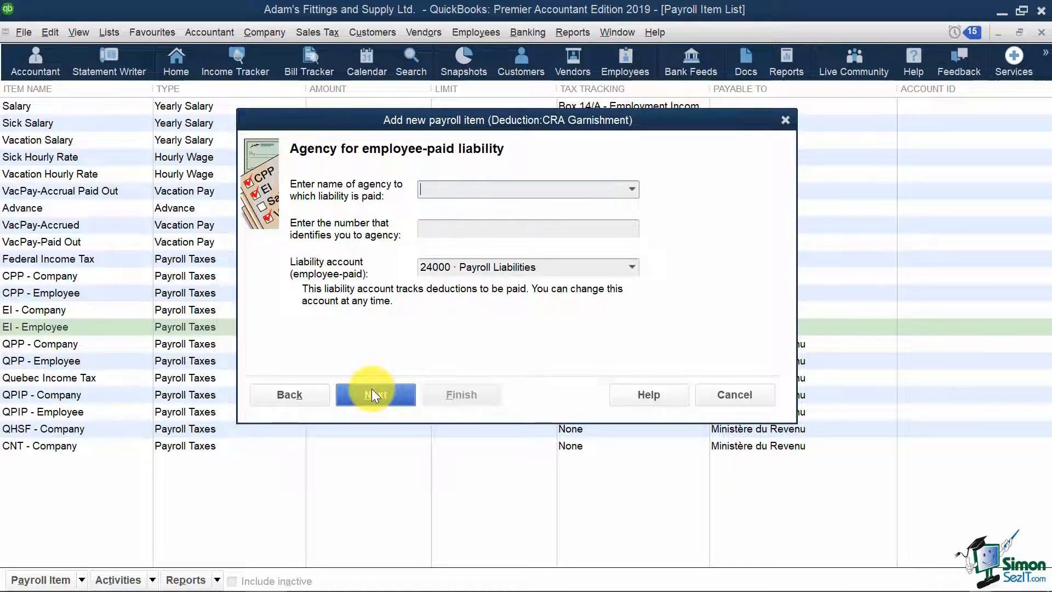
- Make Receiver General the agency and extend the liability account with ': CRA Garnishments'
click(632, 189)
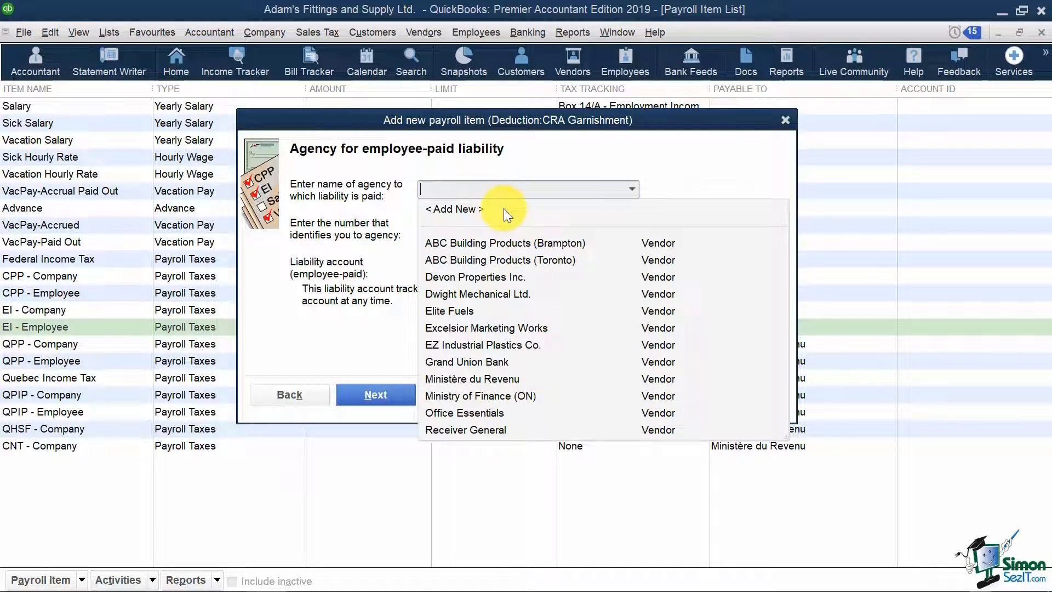
click(467, 426)
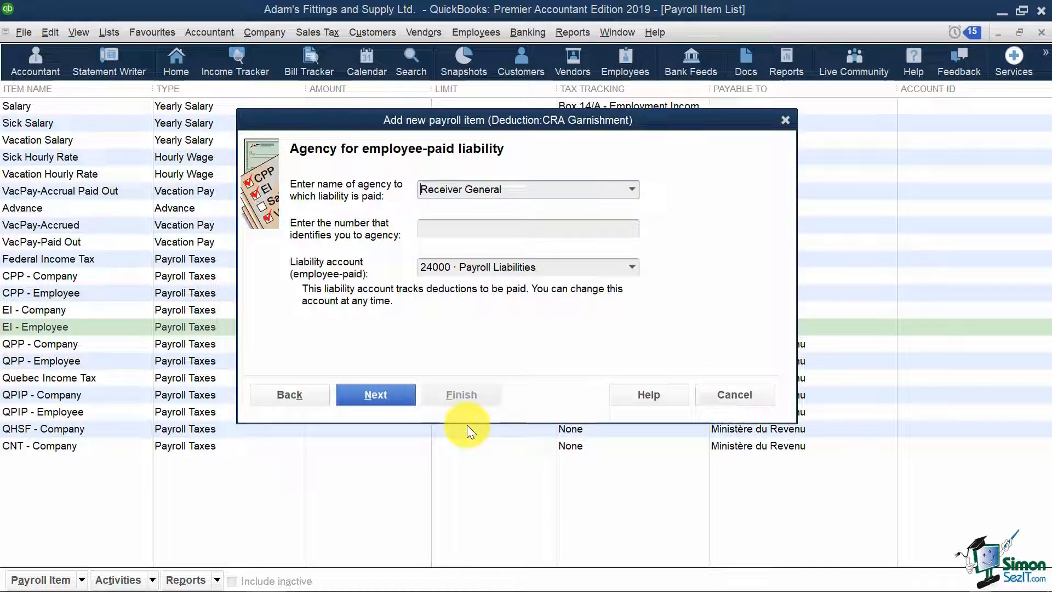
click(500, 232)
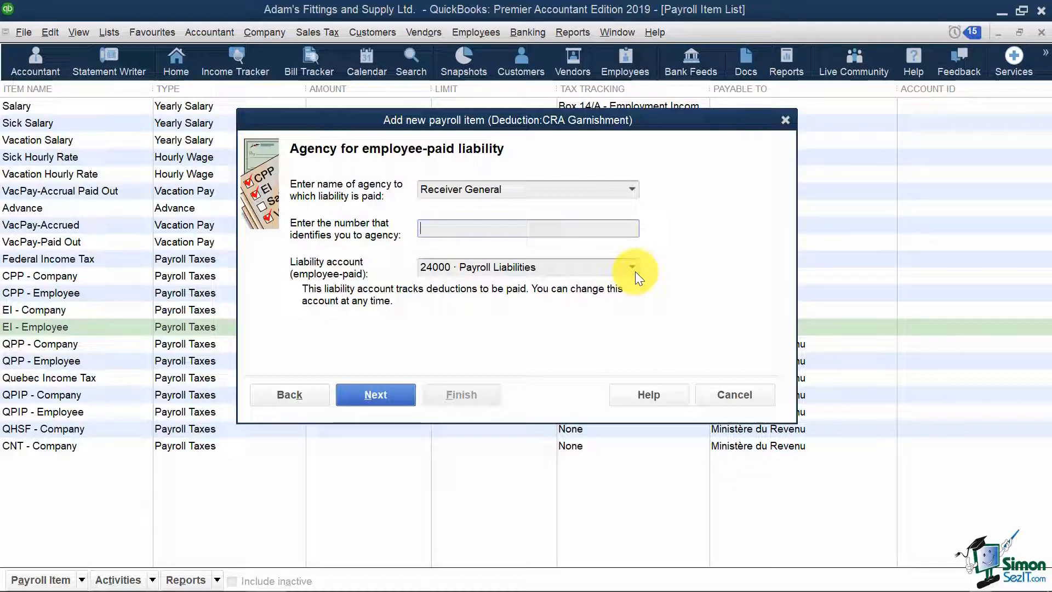
click(572, 264)
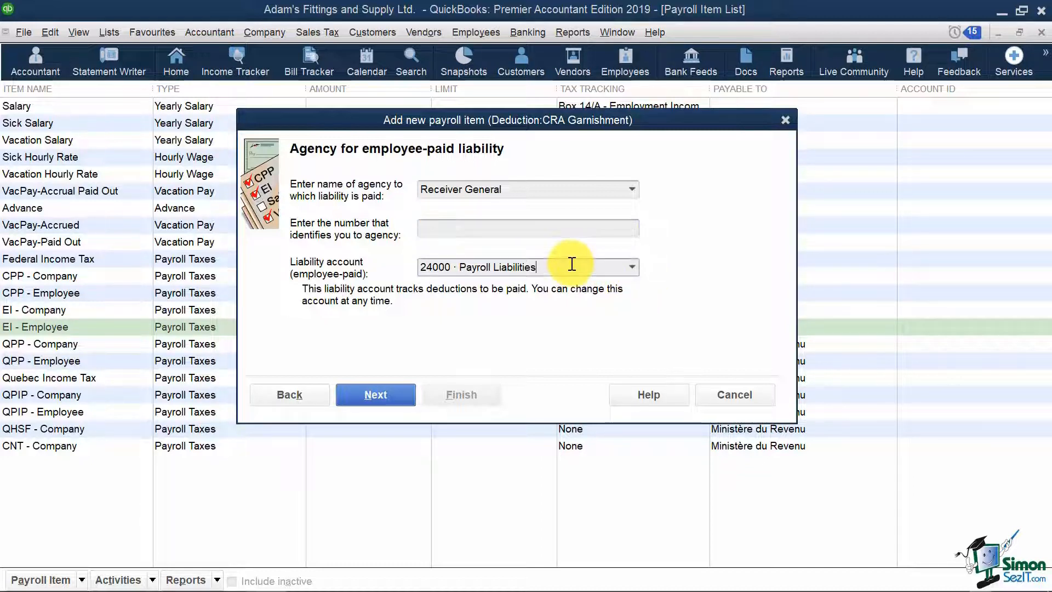
text(:)
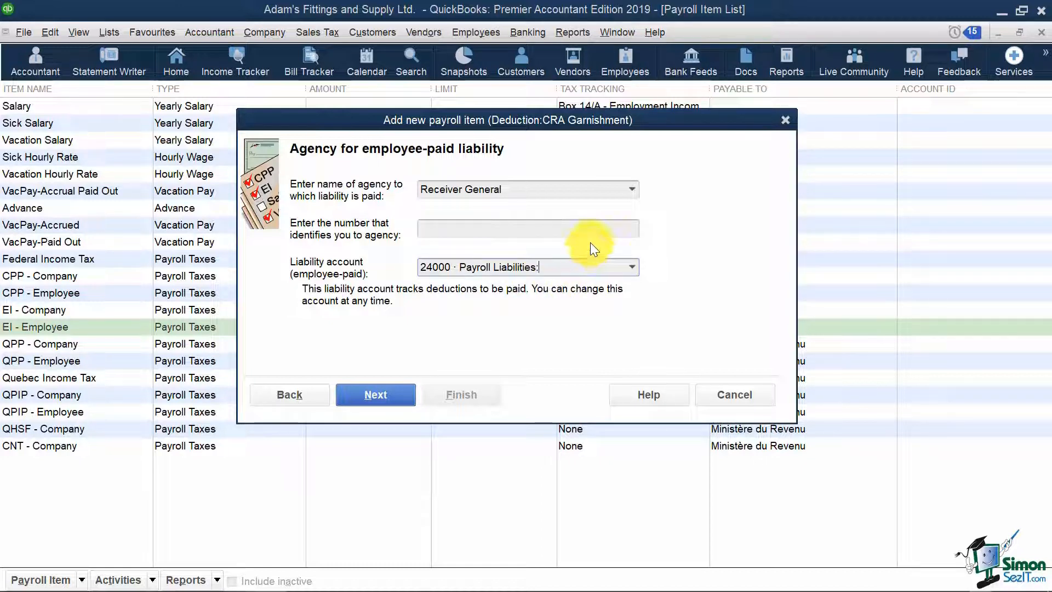
text( CRA Garnishments)
- Set up the missing account as 24001 CRA Garnishments under Payroll Liabilities
key(Tab)
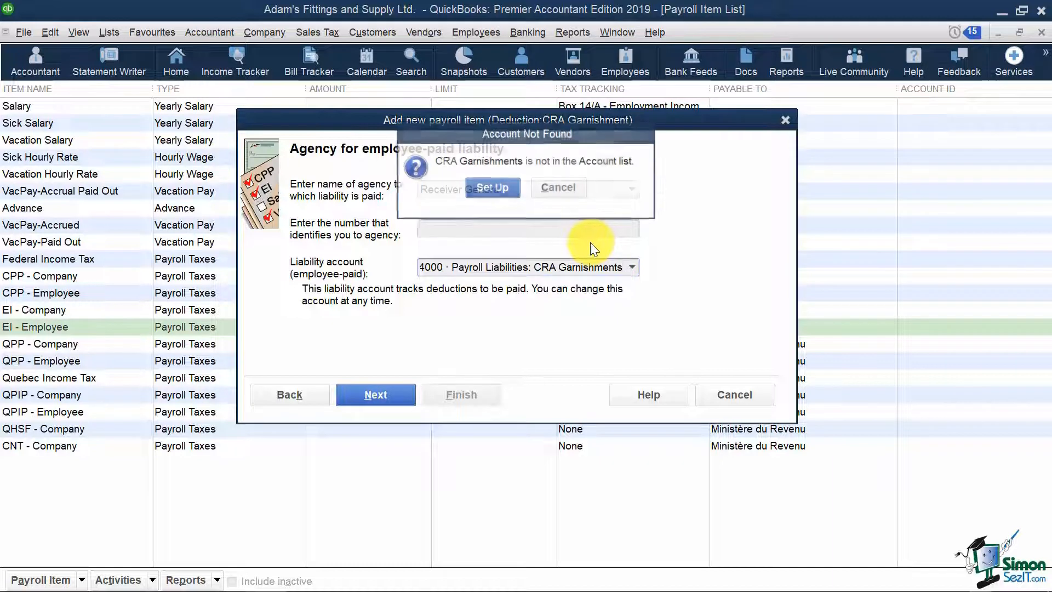
click(488, 183)
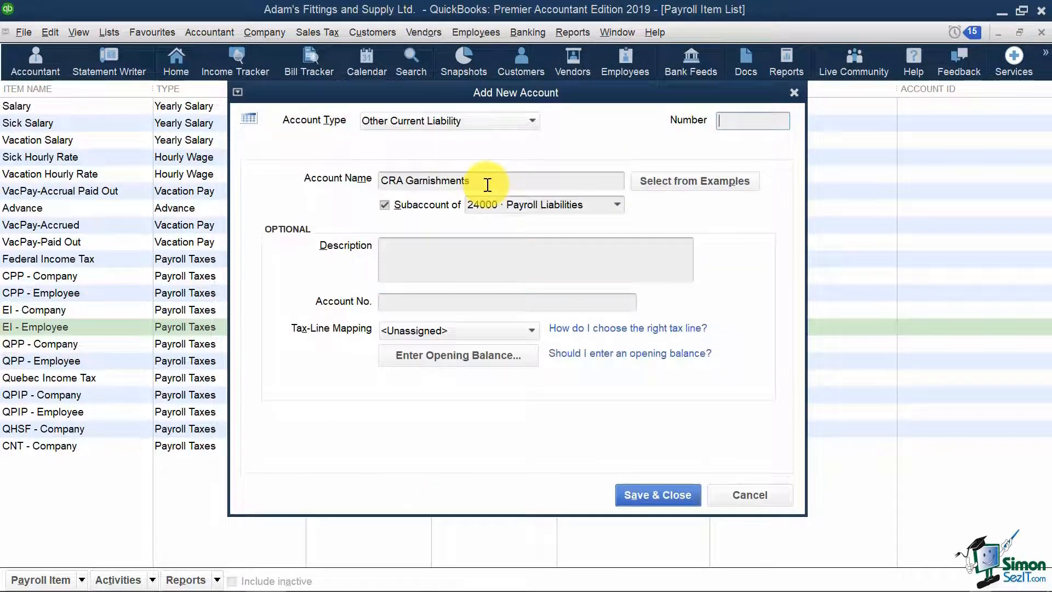
text(24001)
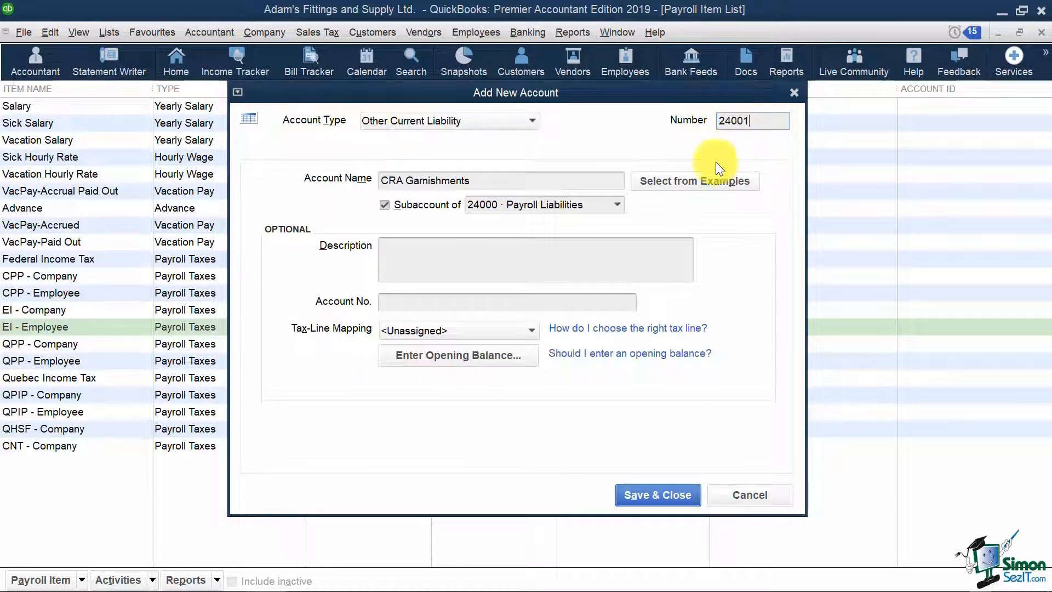
click(665, 496)
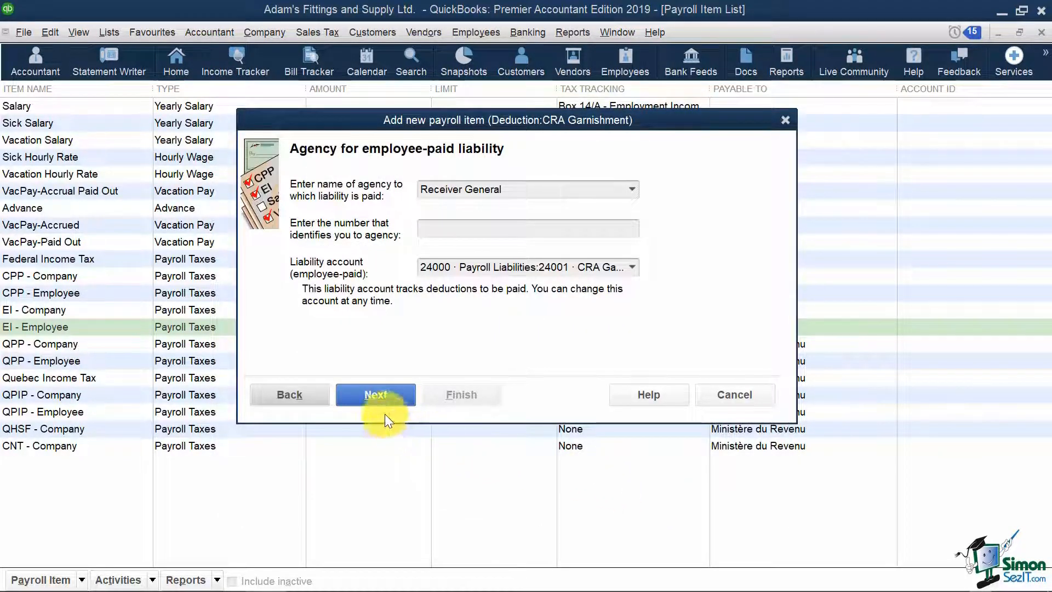
- Keep the CRA Garnishment tax tracking type as None and advance to the Taxes page
click(376, 395)
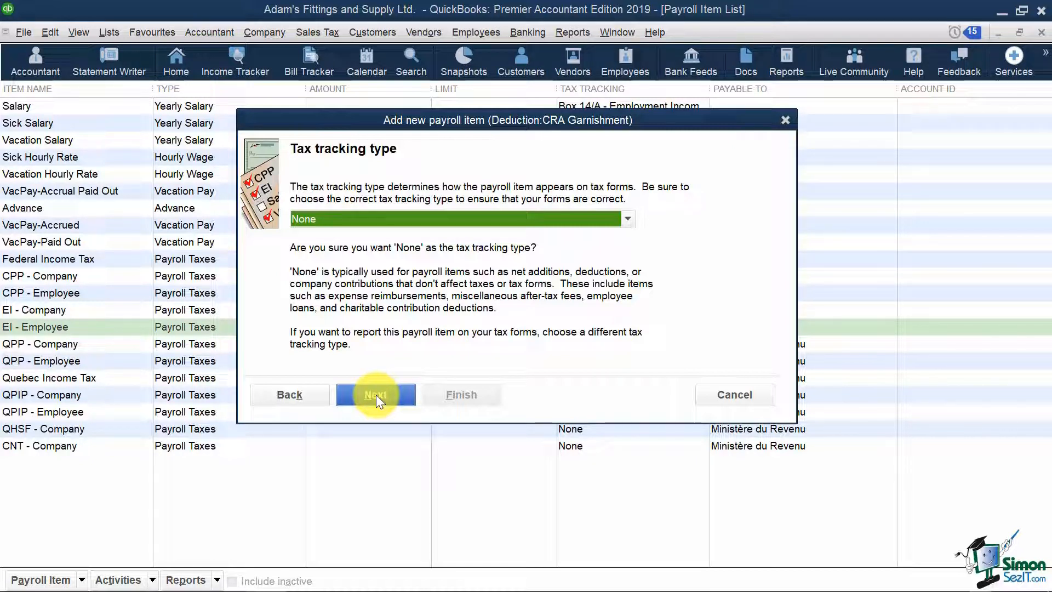
click(629, 220)
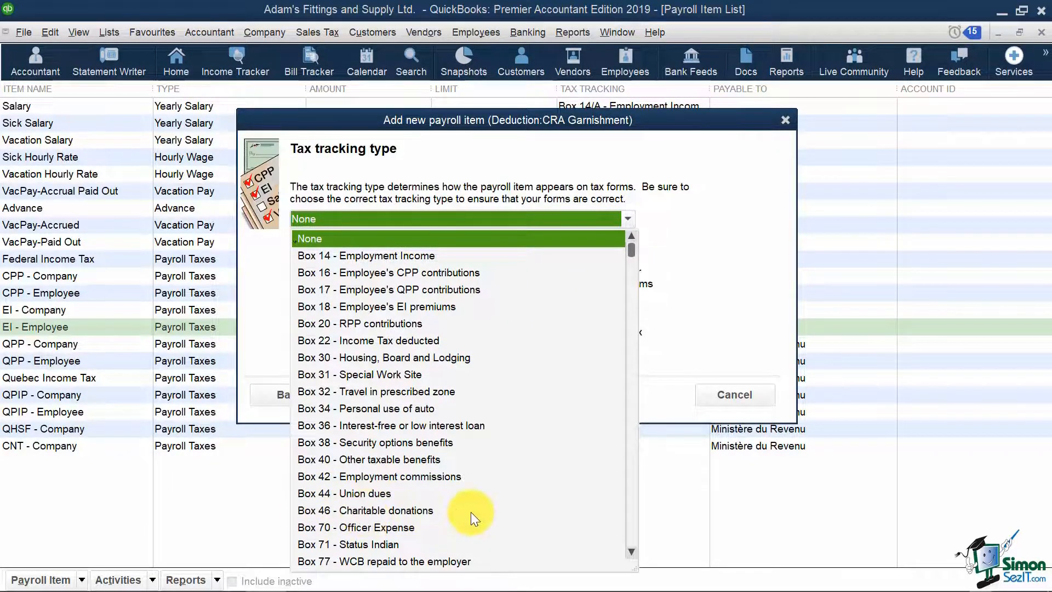
click(708, 347)
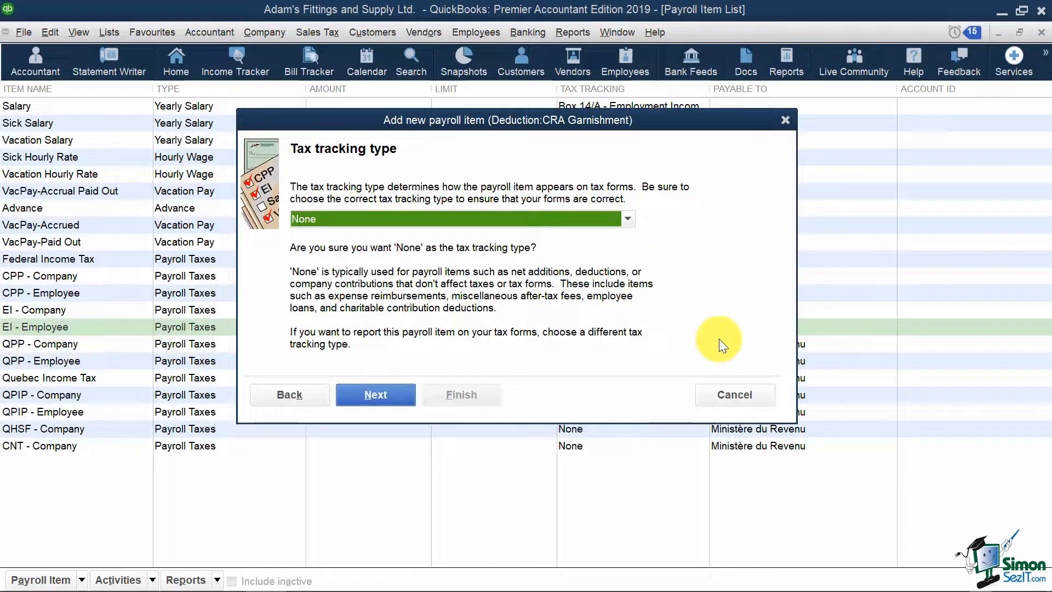
click(397, 398)
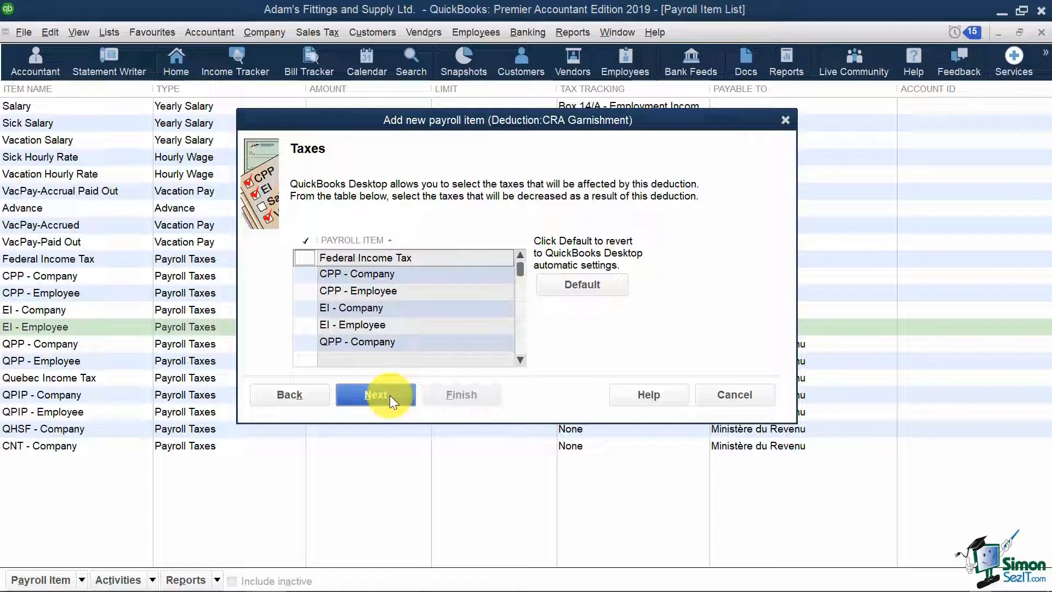
- Base CRA Garnishment on neither quantity nor hours, keep gross pay, and finish without rate or limit
click(389, 393)
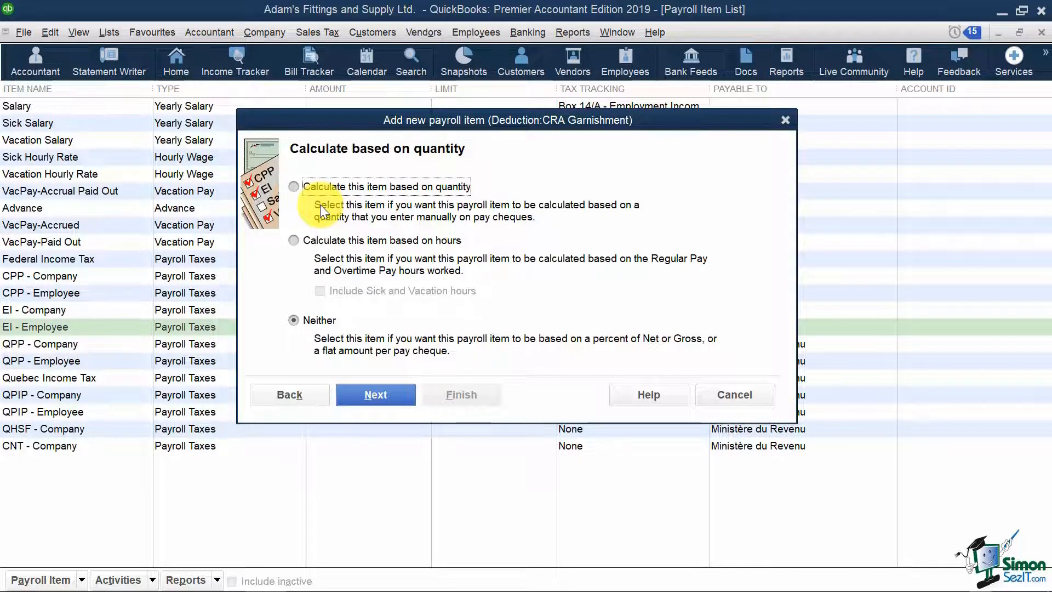
click(296, 323)
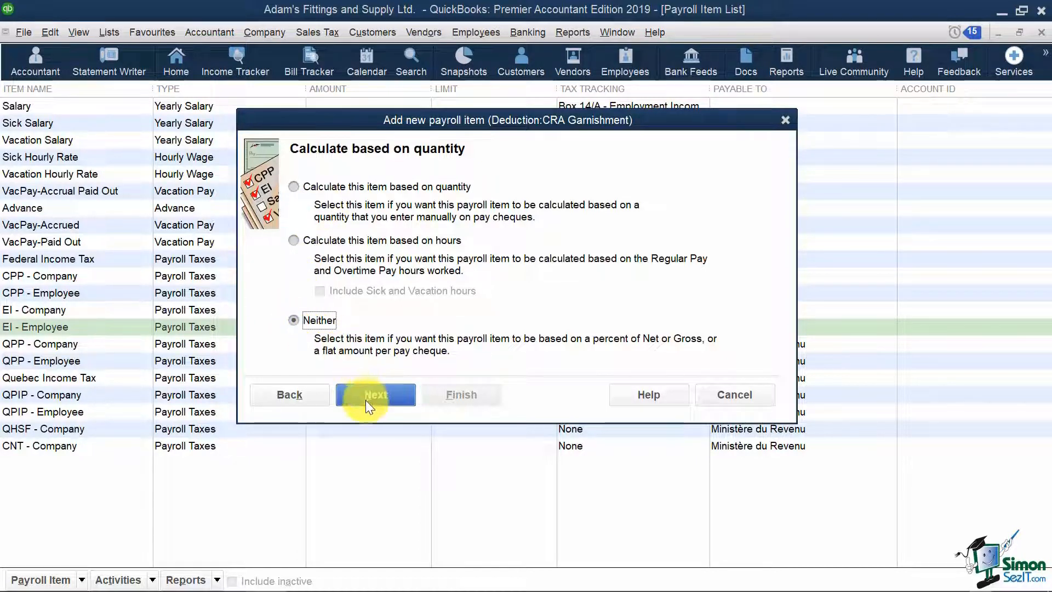
click(383, 396)
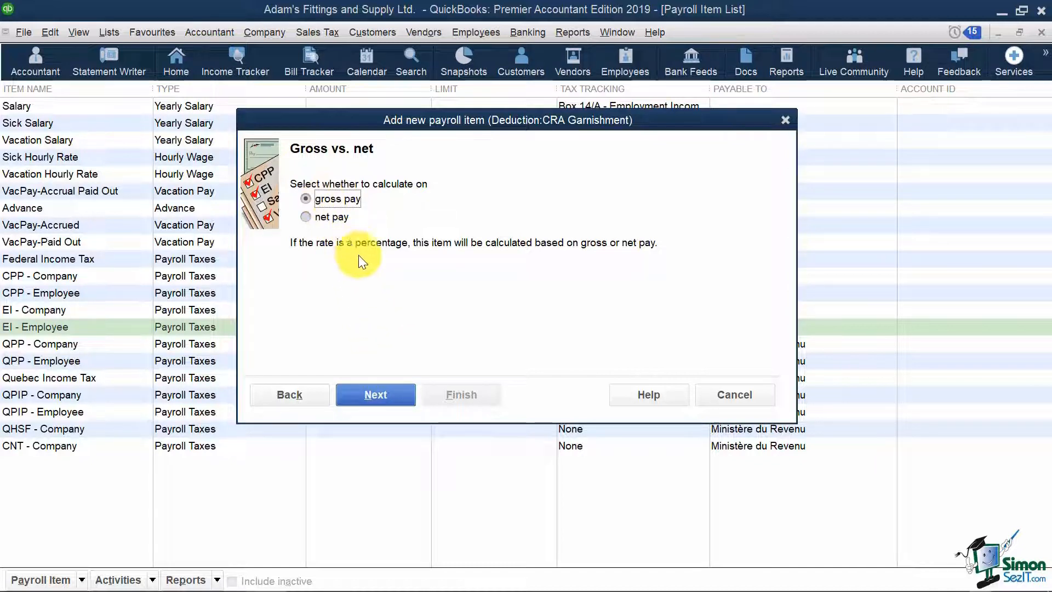
click(388, 390)
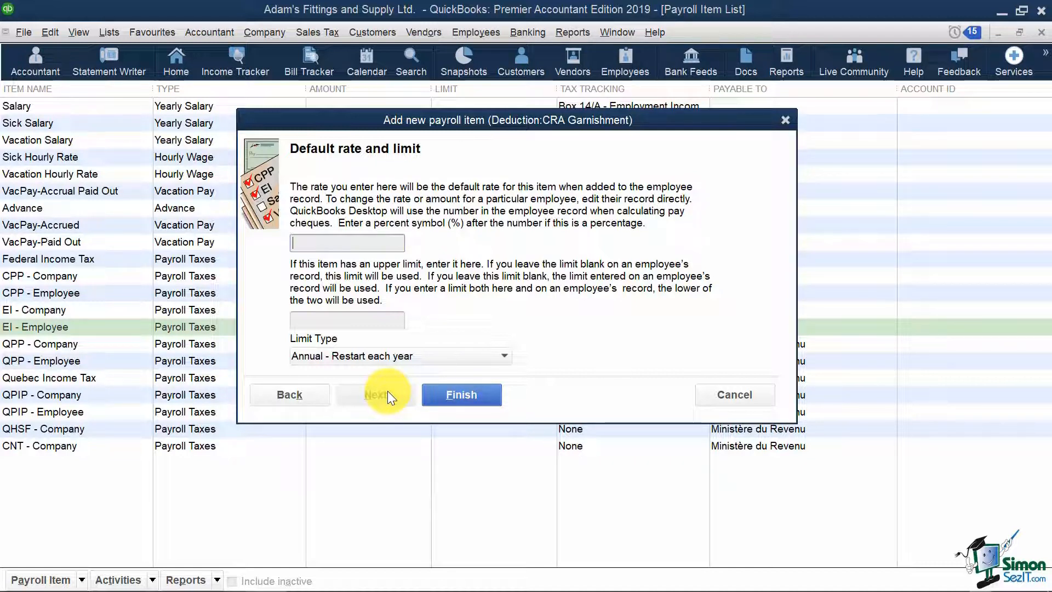
click(468, 395)
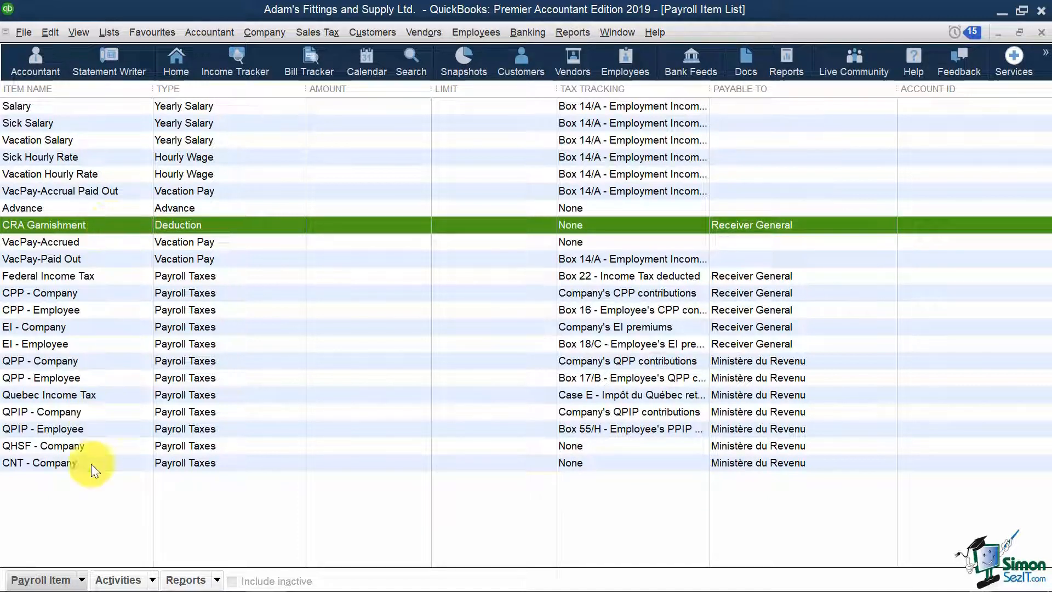
- Create a company-paid Other Tax item named 'WCB' and enter 'WSIB Ontario' as its agency
click(79, 579)
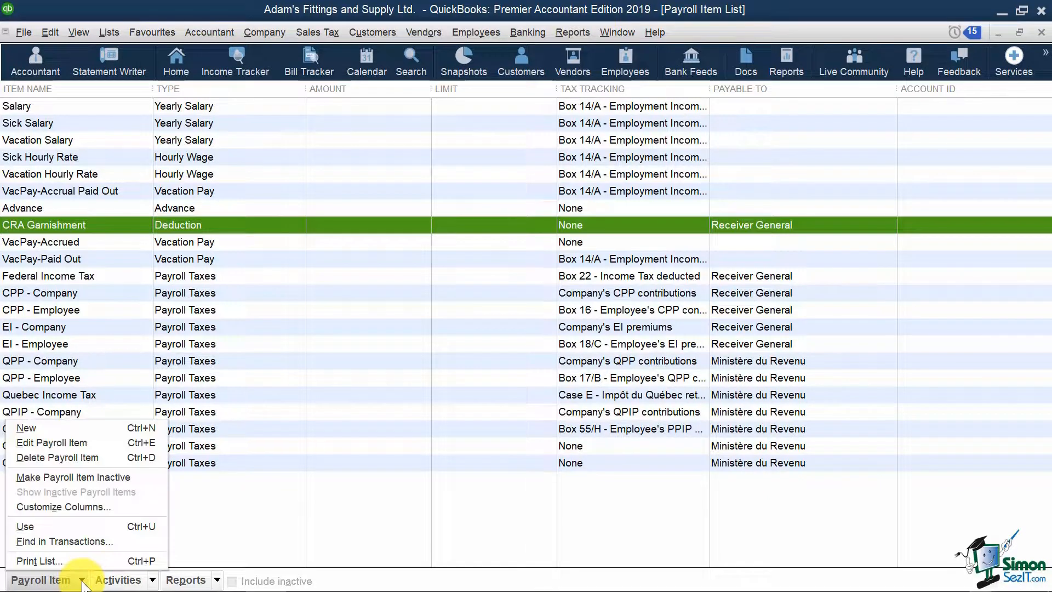
click(111, 427)
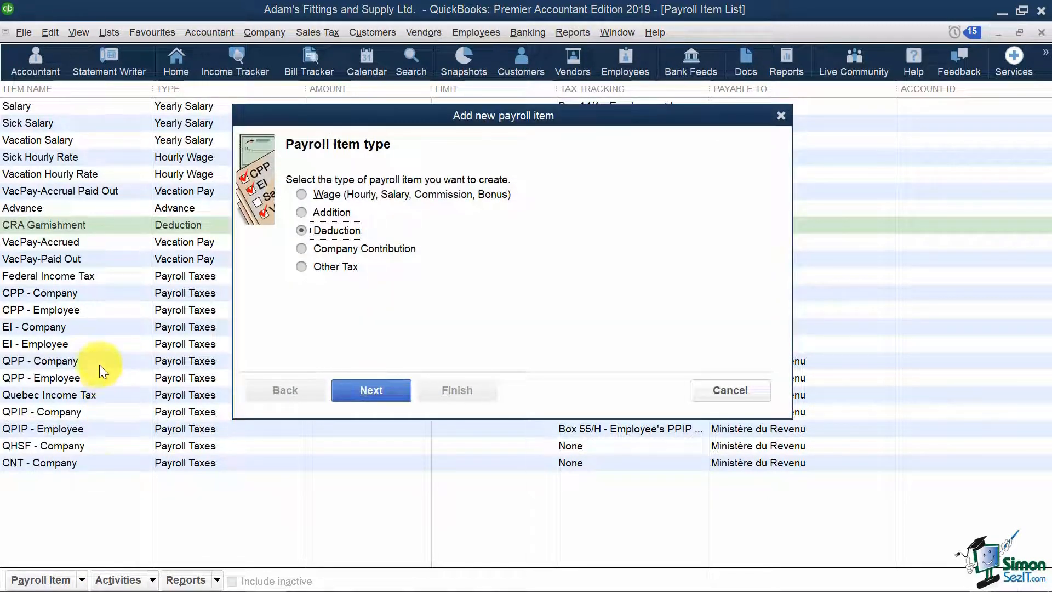
click(301, 268)
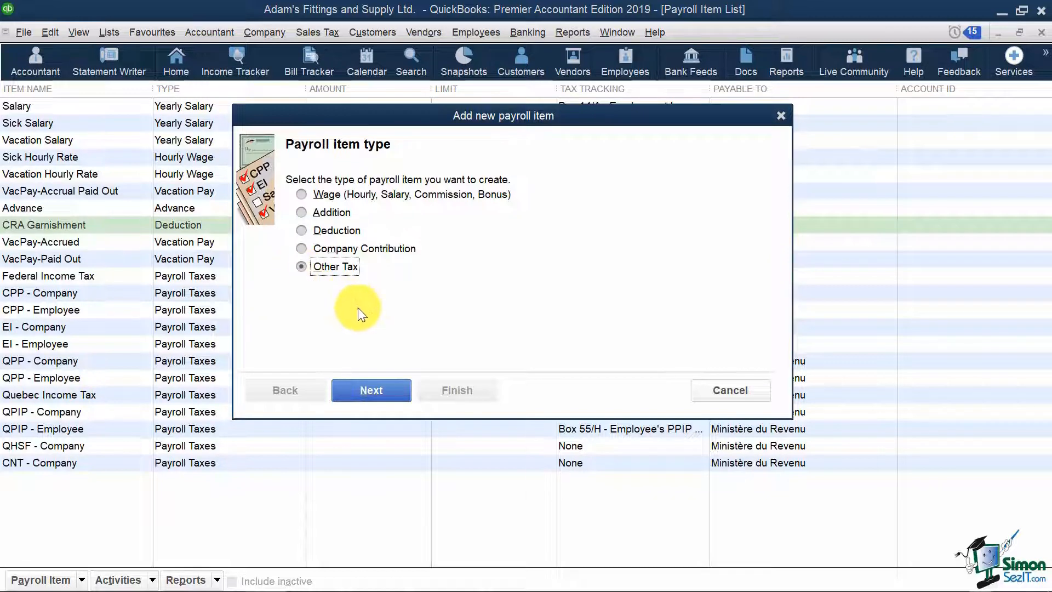
click(371, 389)
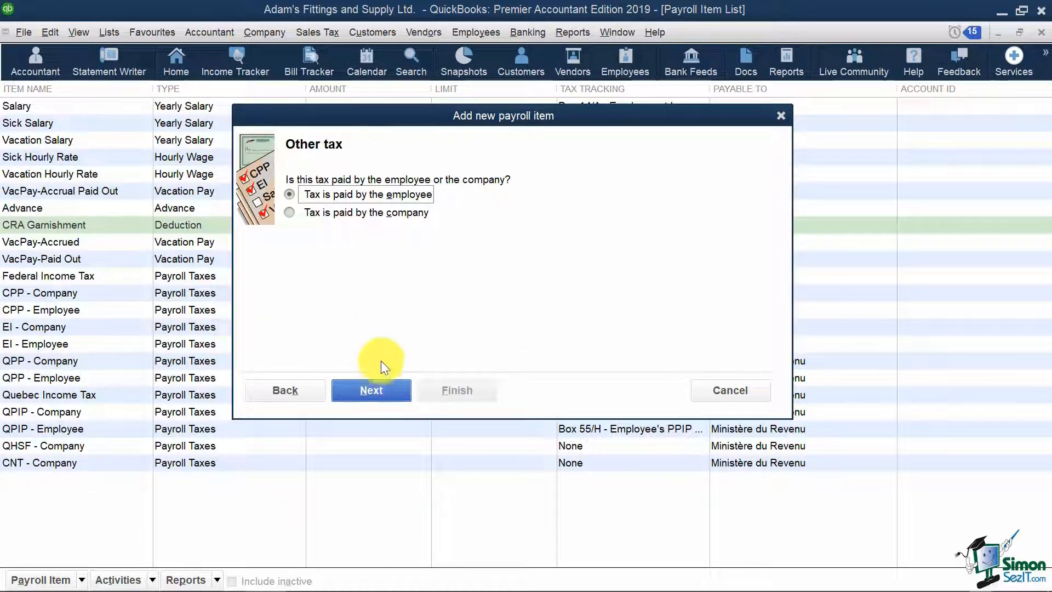
click(288, 213)
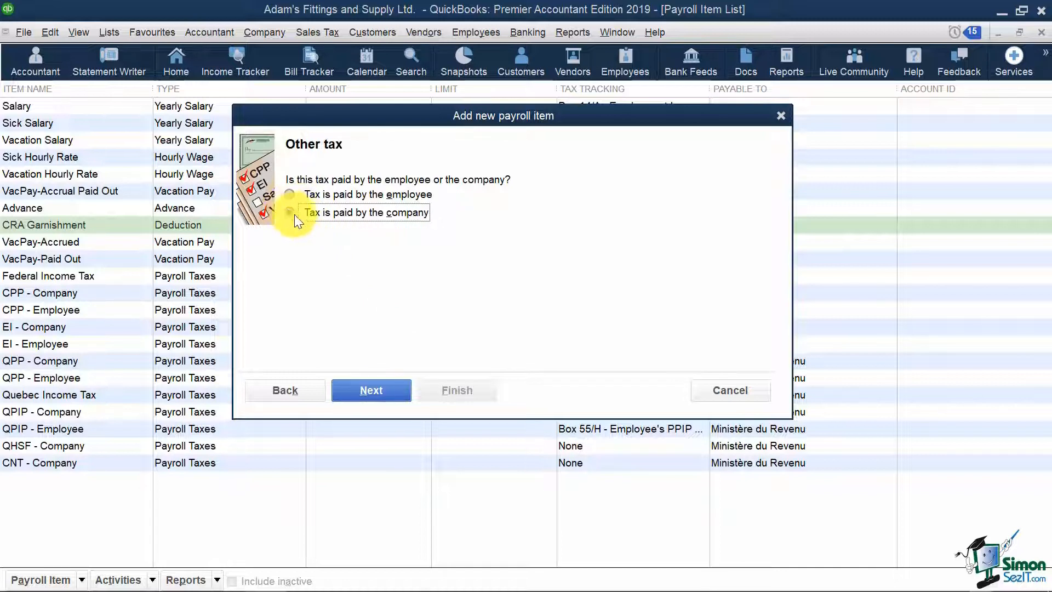
click(376, 390)
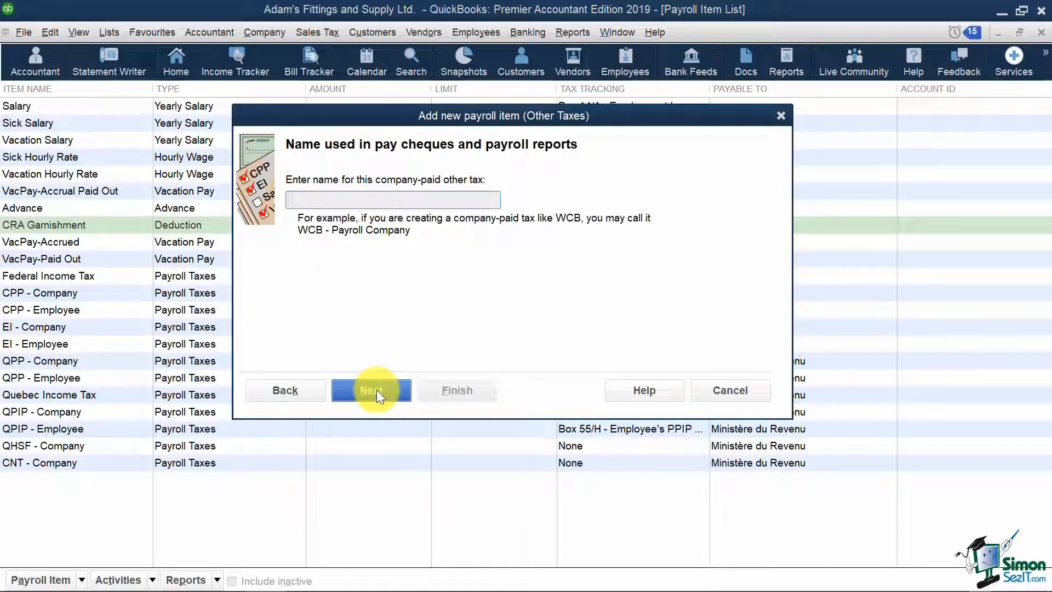
text(WCB)
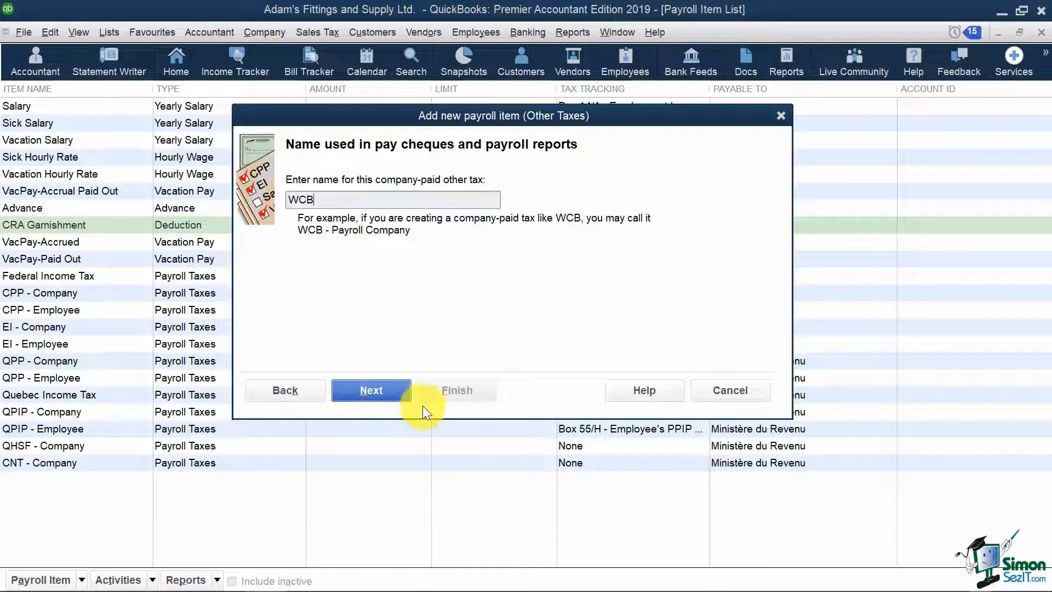
click(381, 392)
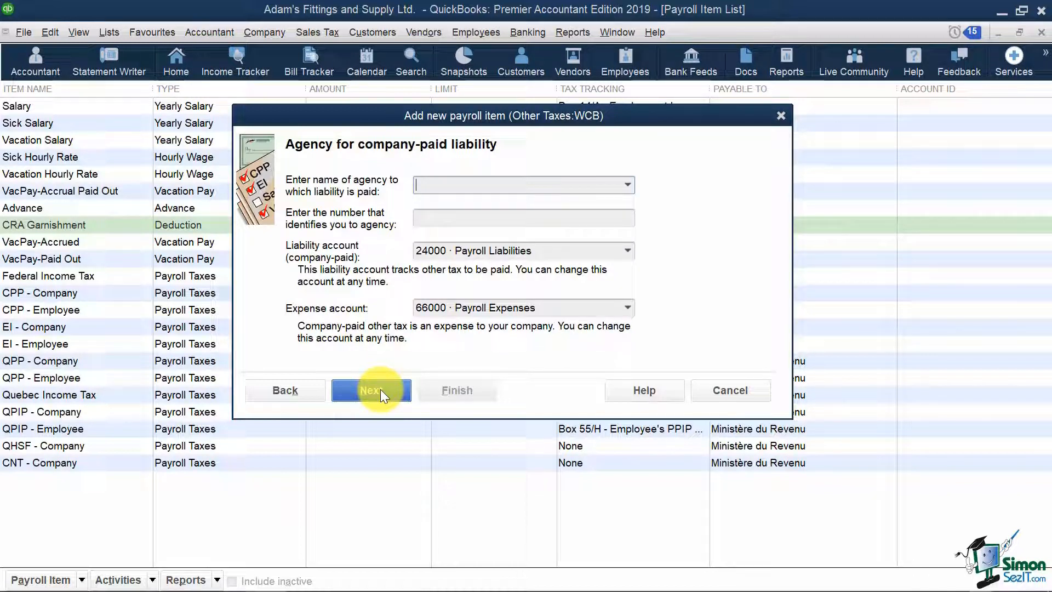
text(WSIB Ontario)
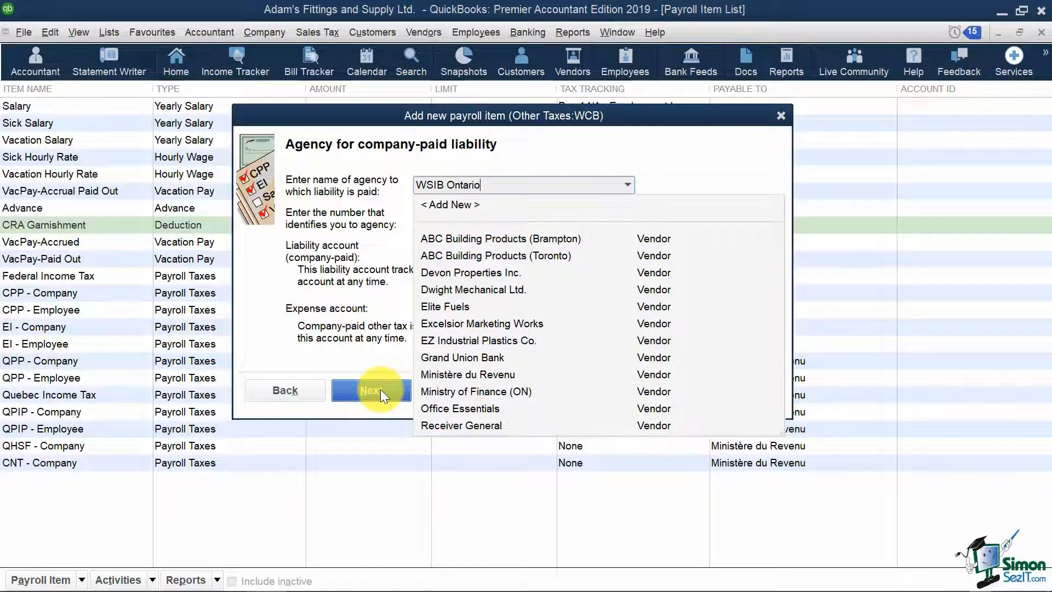
- Quick-add WSIB Ontario as the vendor, enter the agency ID number, and request Workers Compensation Payable as the liability account
click(380, 389)
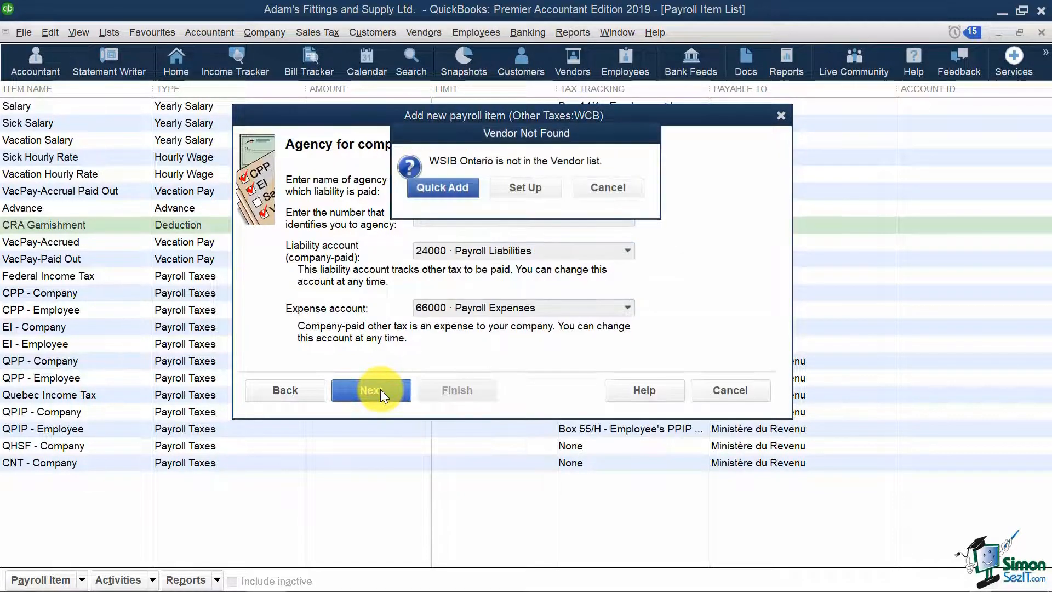
click(440, 187)
click(451, 217)
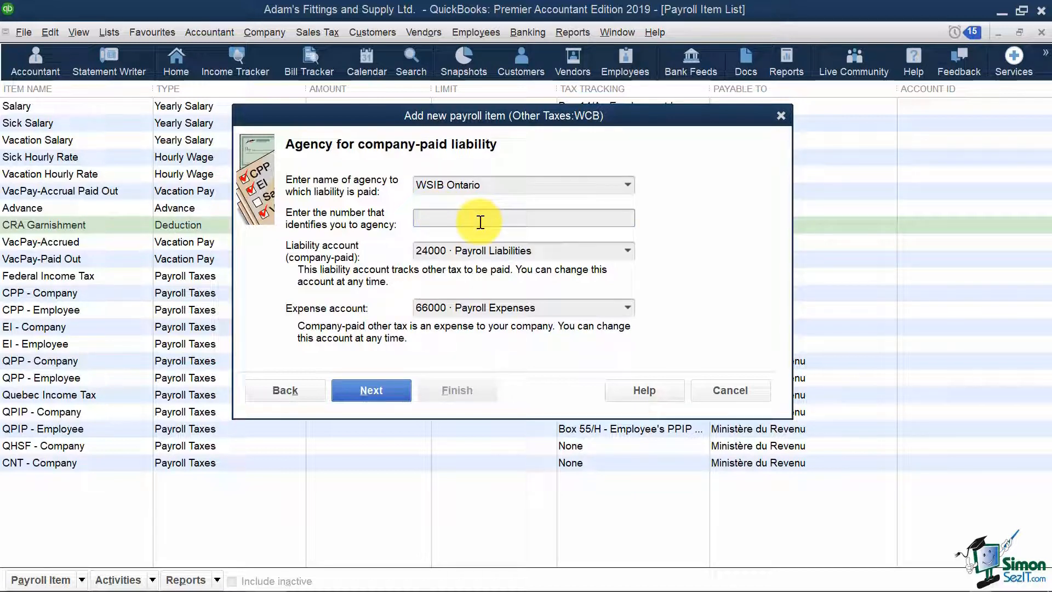
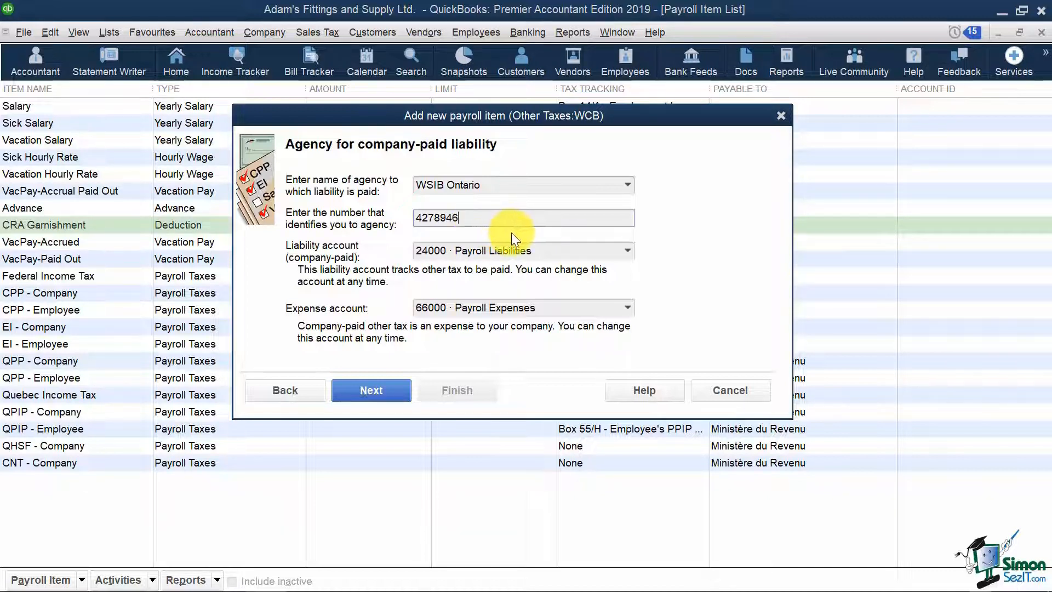
click(542, 246)
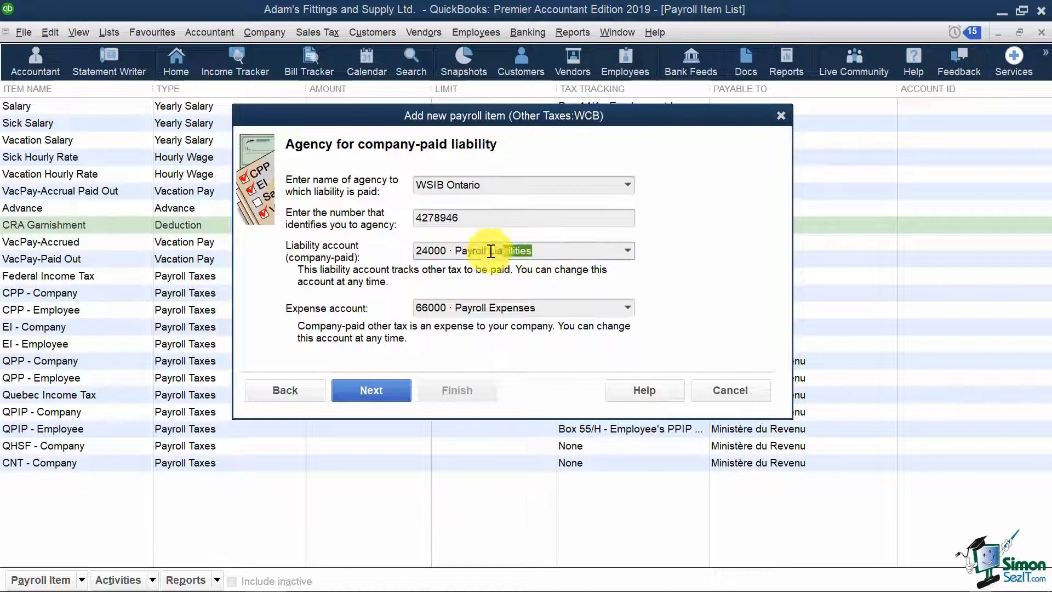
text(Work)
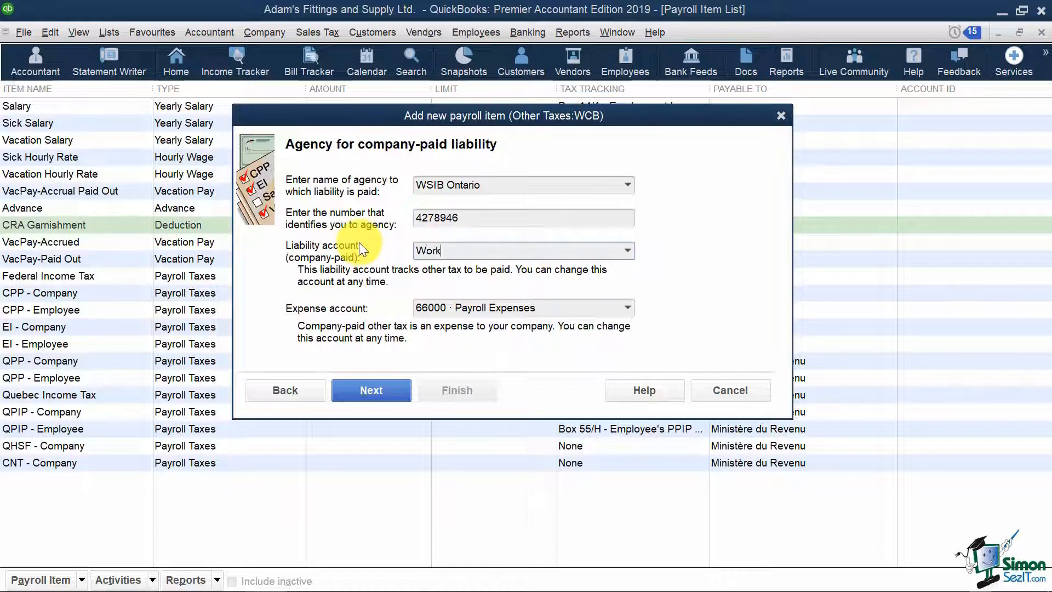
text(ers Compensation Pa)
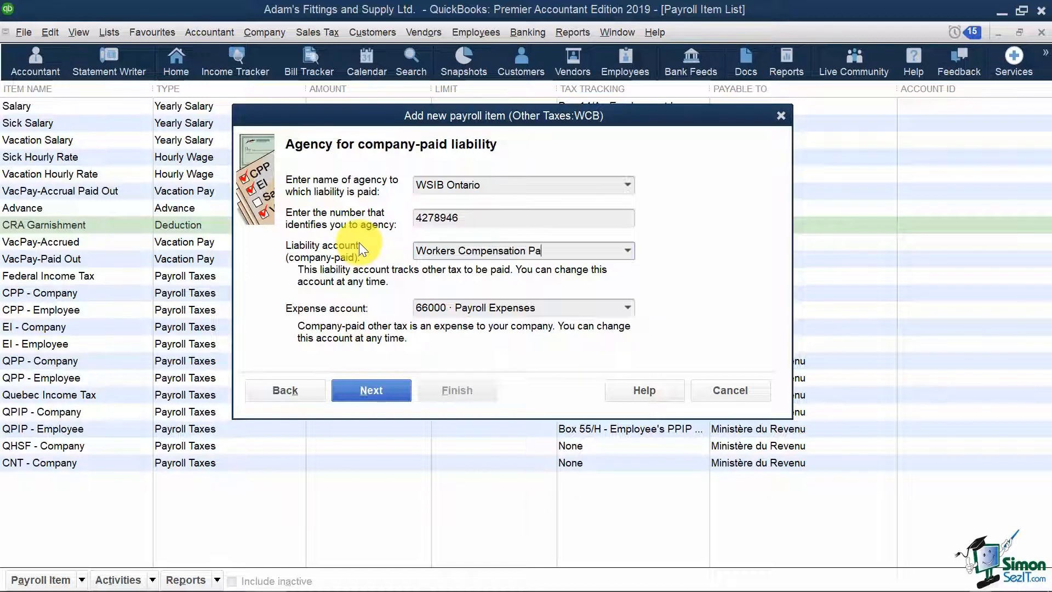
text(yabl)
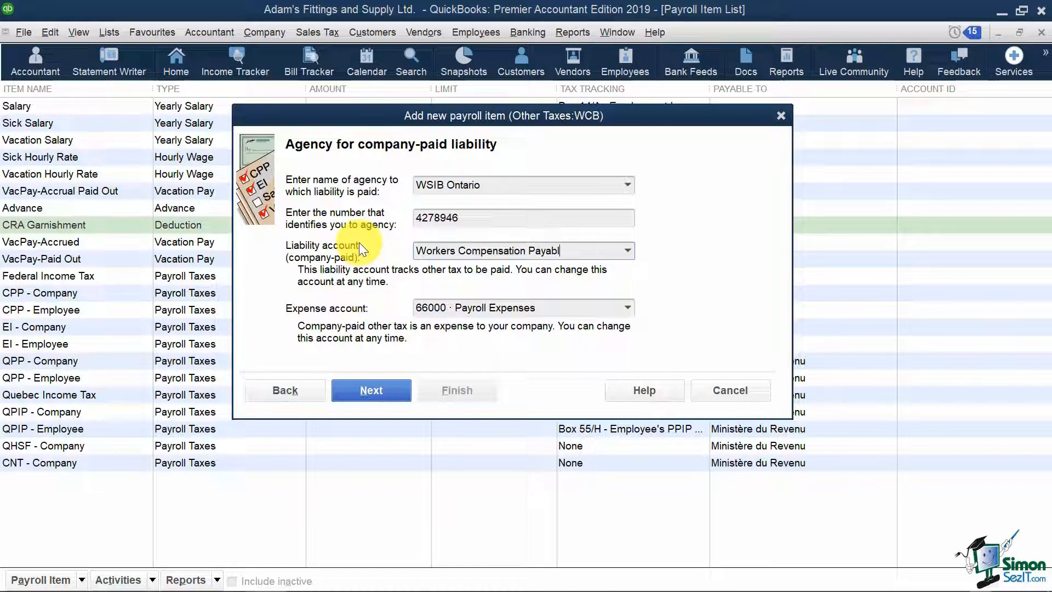
text(e)
key(Tab)
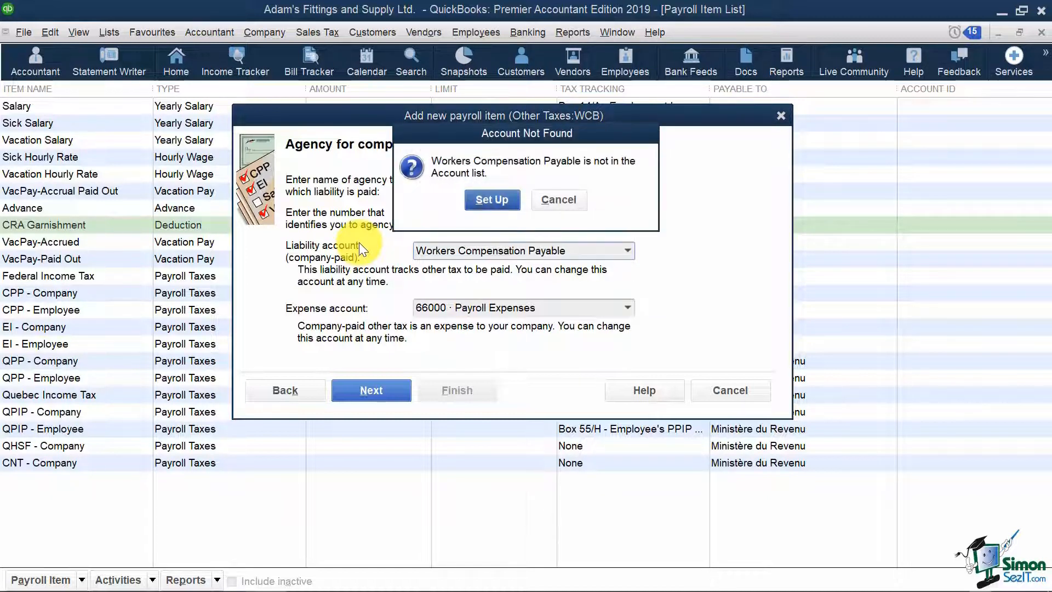
- Create liability account 24100 Workers Compensation Payable for the WCB item
click(491, 200)
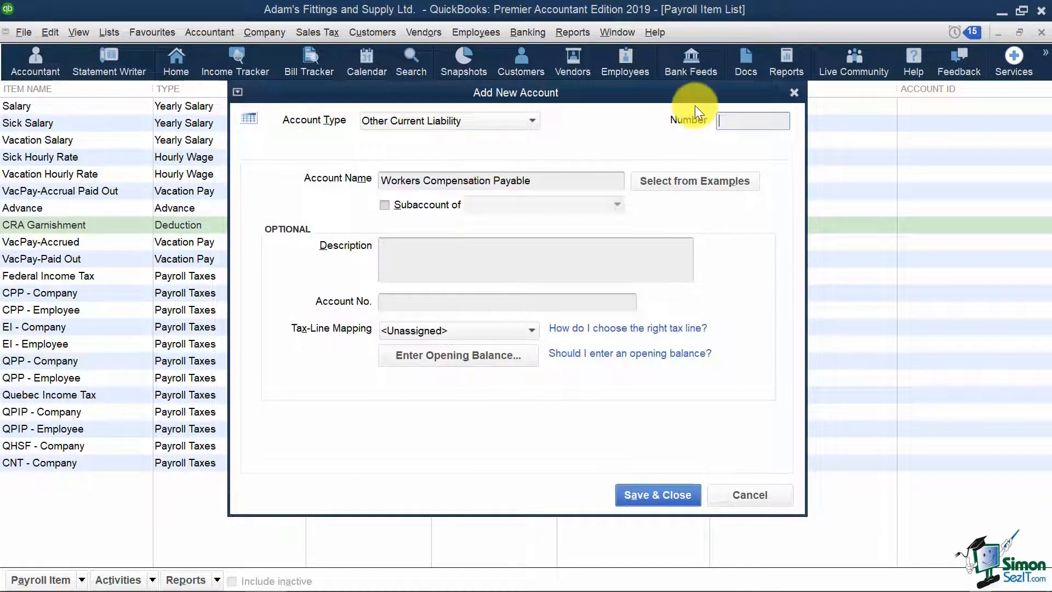
text(24)
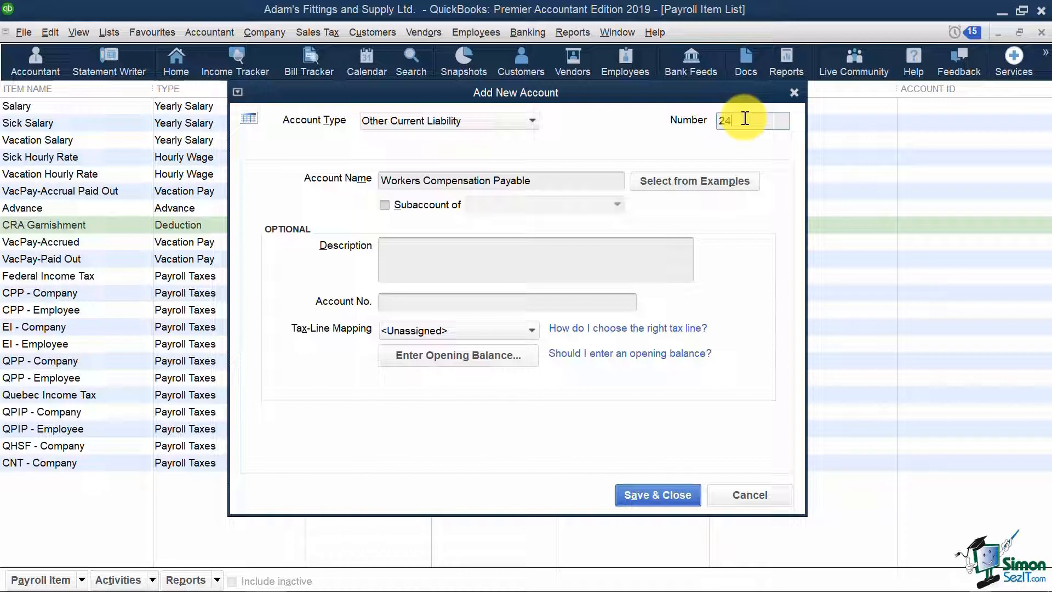
text(100)
click(660, 499)
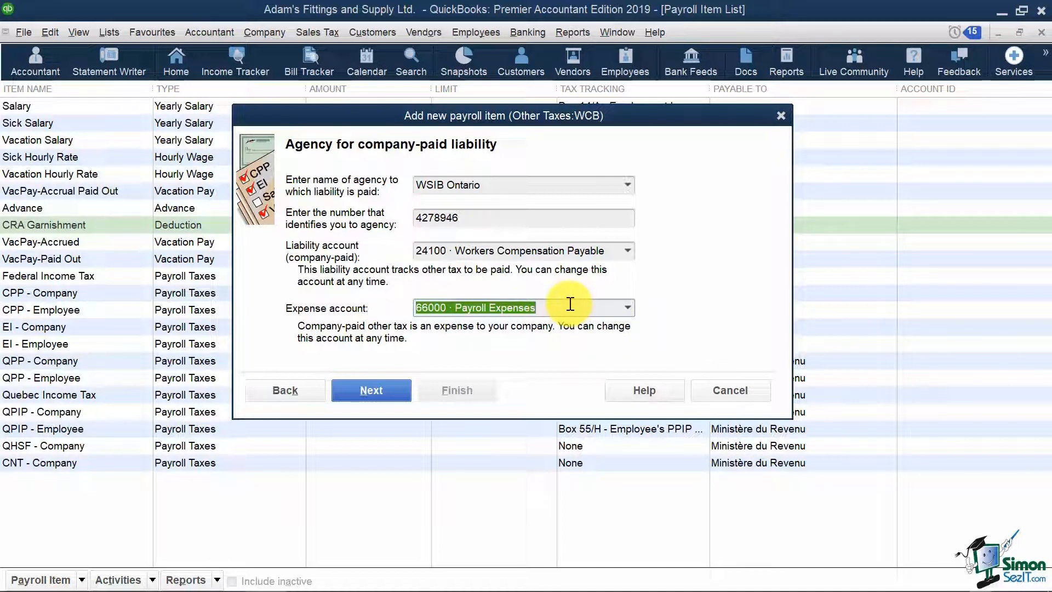
- Enter 'Workers Compensation Expense' as WCB's expense account, which QuickBooks reports as not in the Account list
text(Worker)
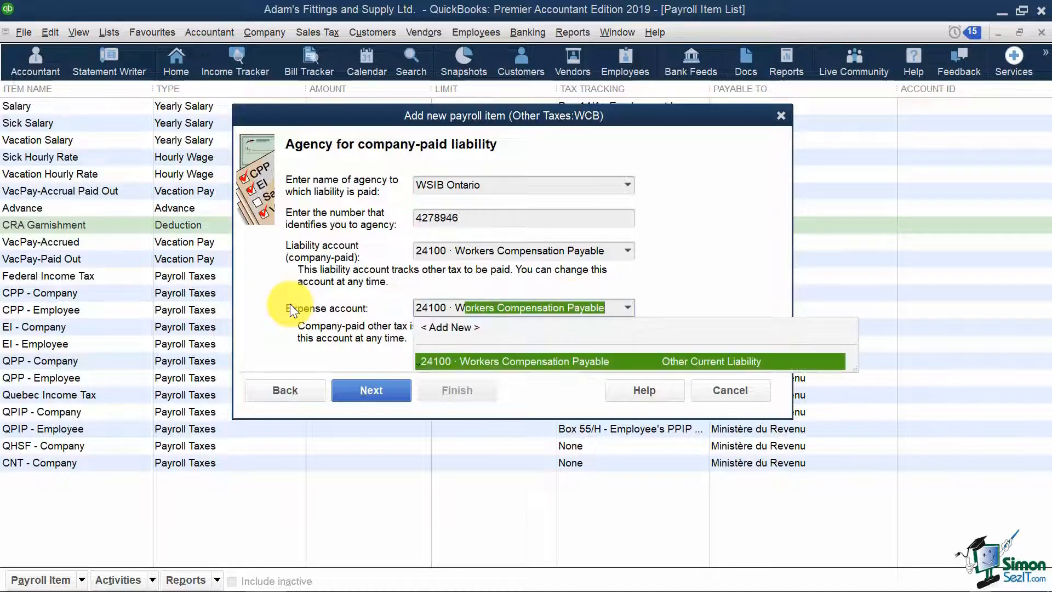
text(s Com)
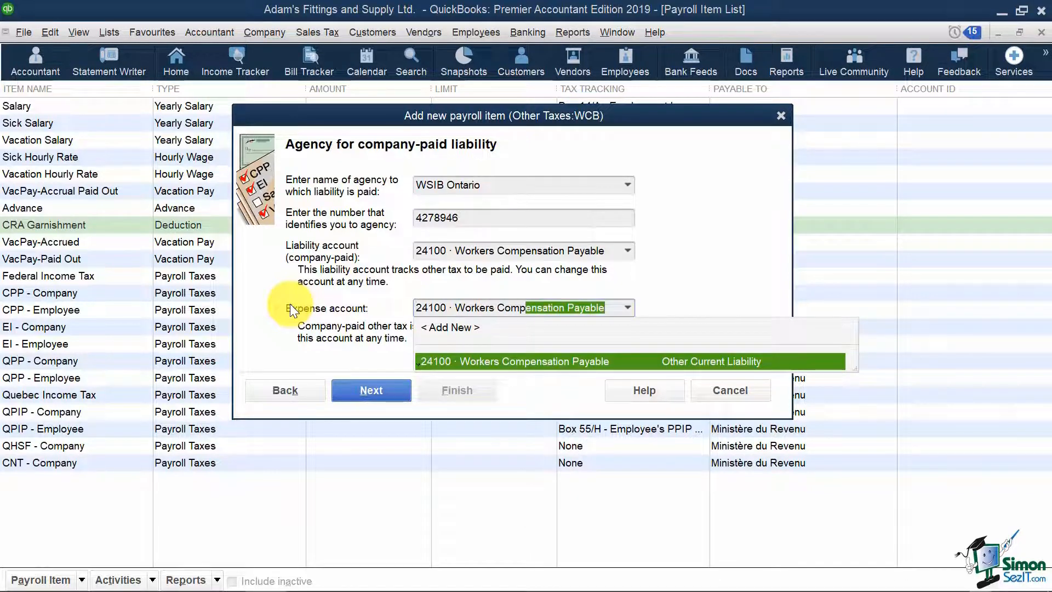
text(pensation Ex)
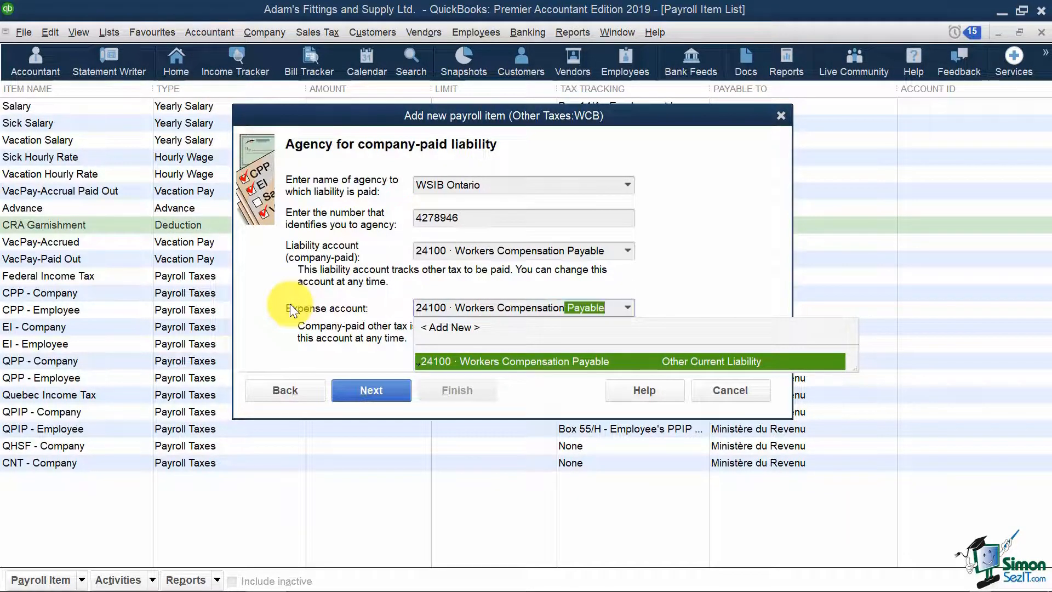
text(pense)
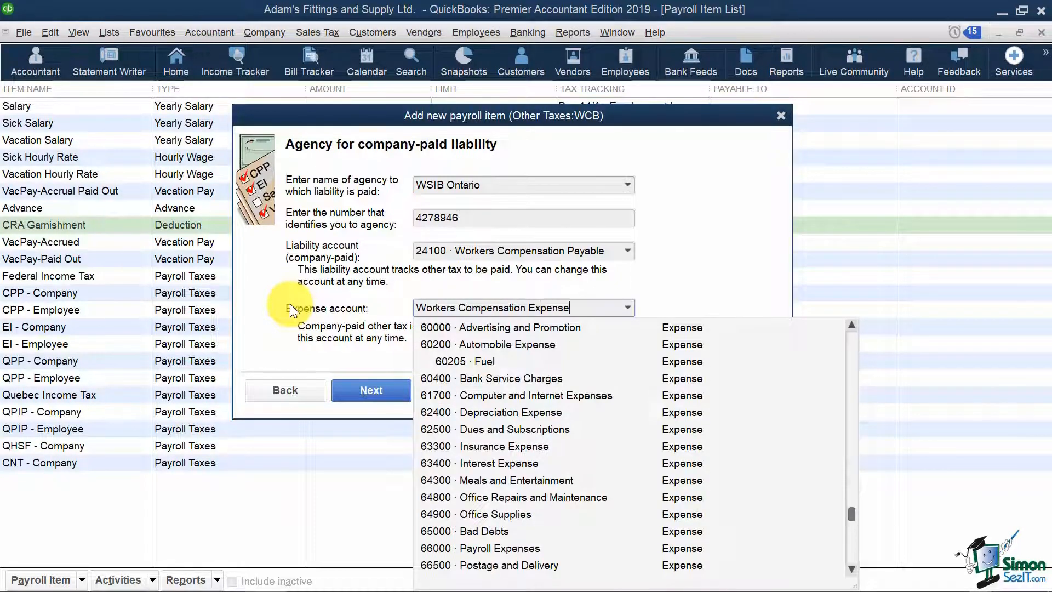
key(Tab)
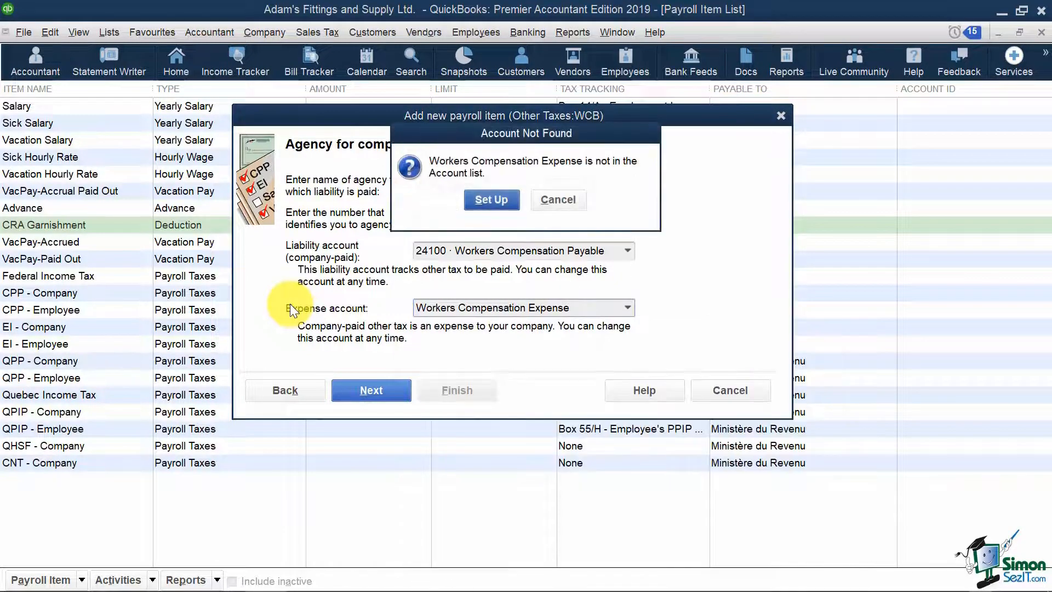
- Set up new account 66100 Workers Compensation Expense as WCB's expense account
click(507, 199)
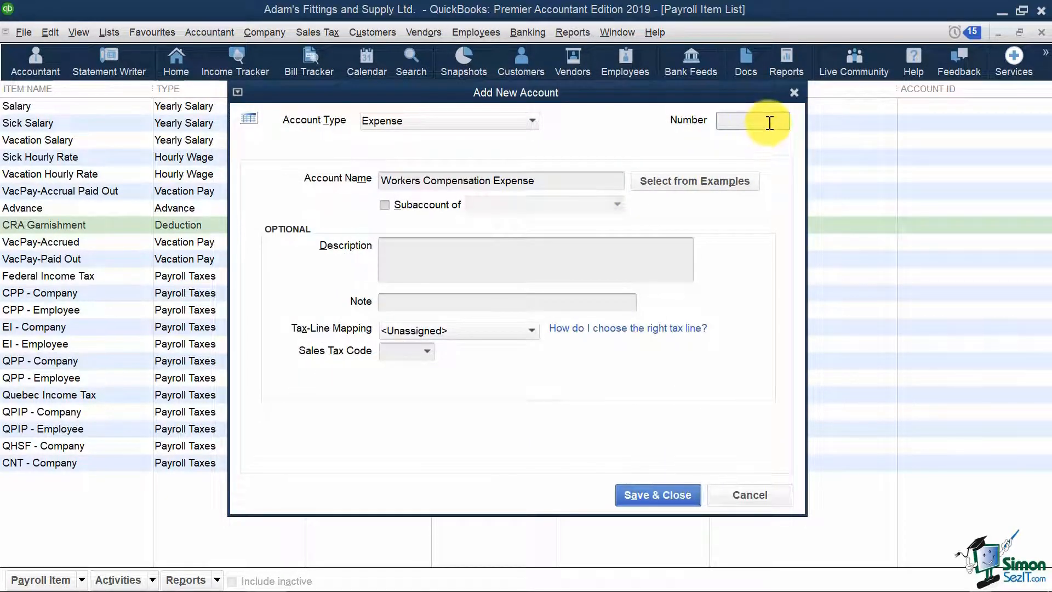
text(66)
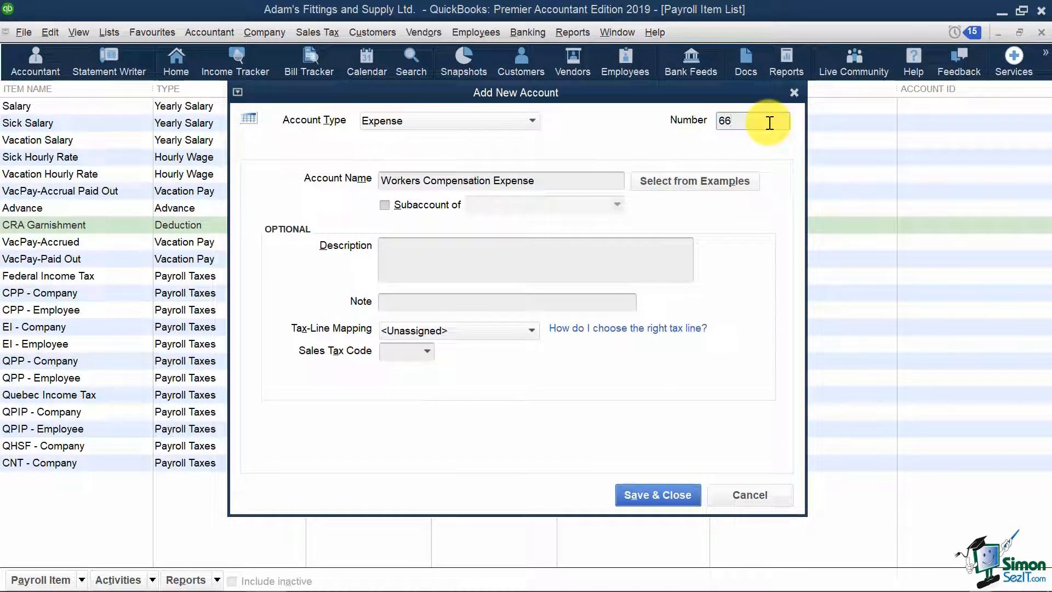
text(100)
click(666, 494)
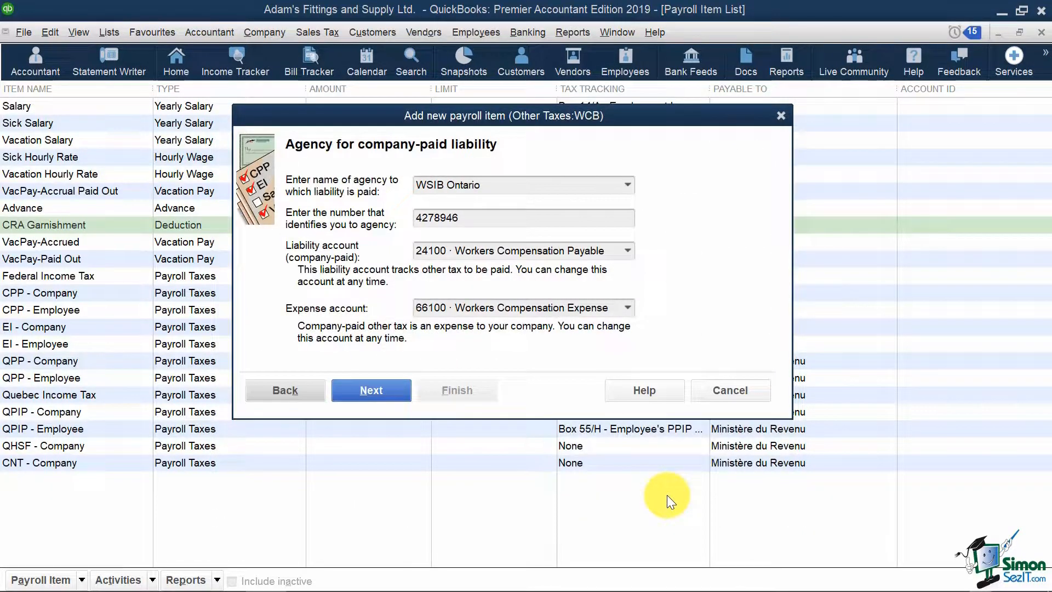
click(390, 384)
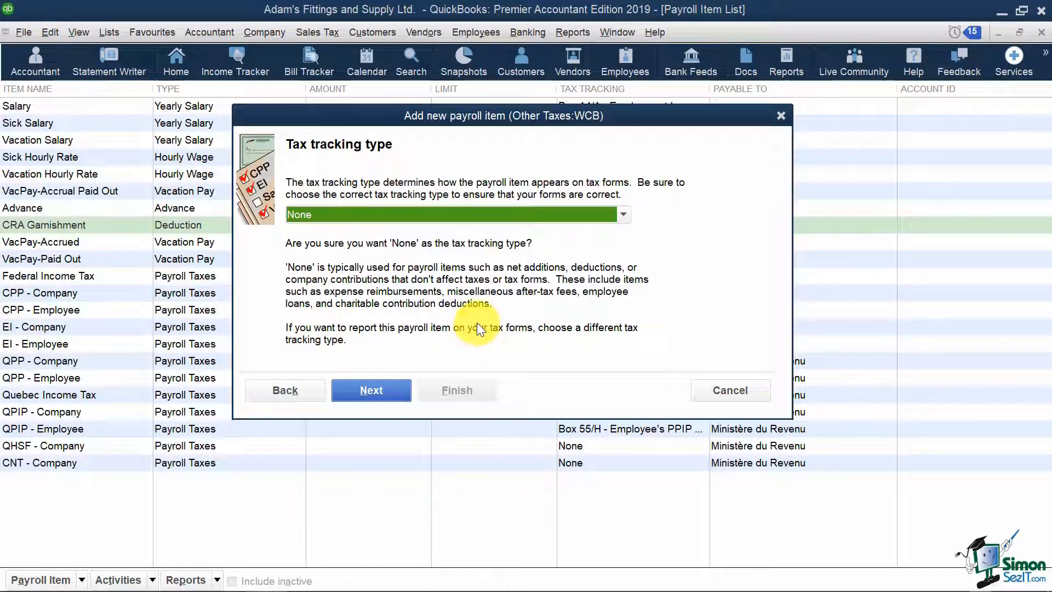
- Leave WCB's tax tracking type set to None
click(624, 215)
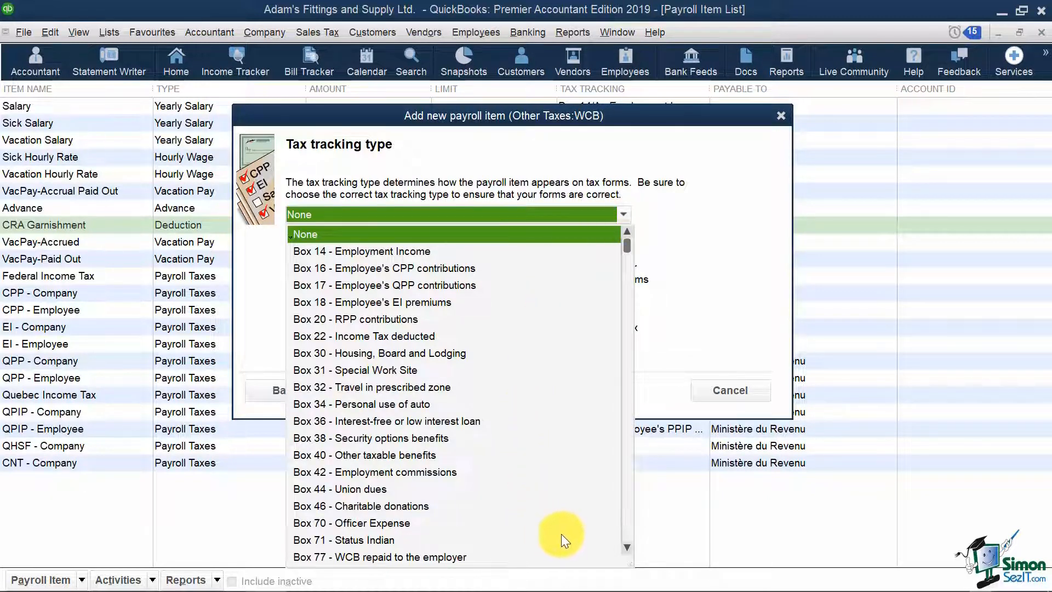
click(727, 330)
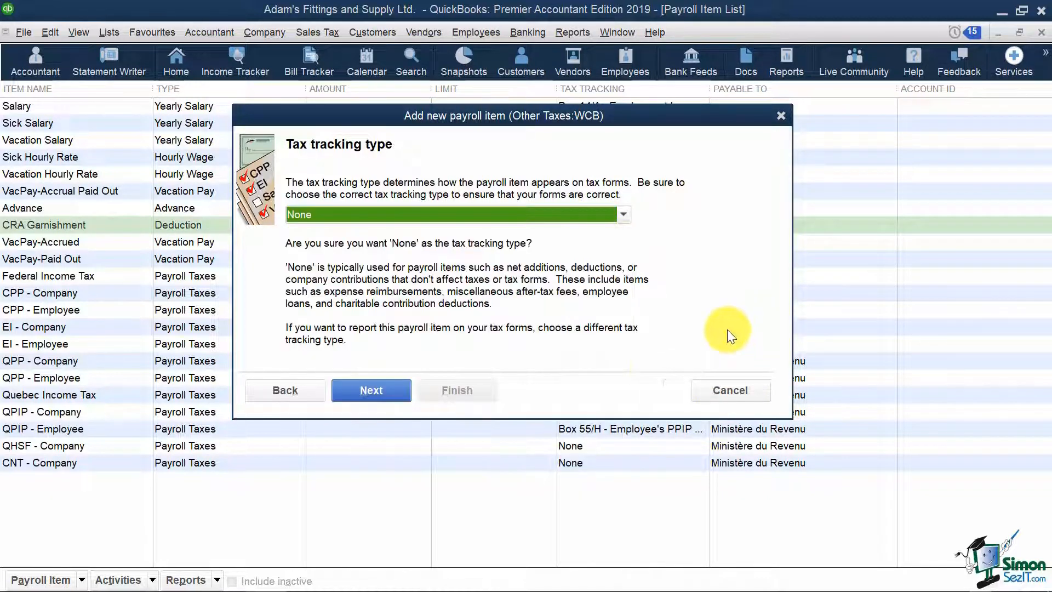
click(371, 389)
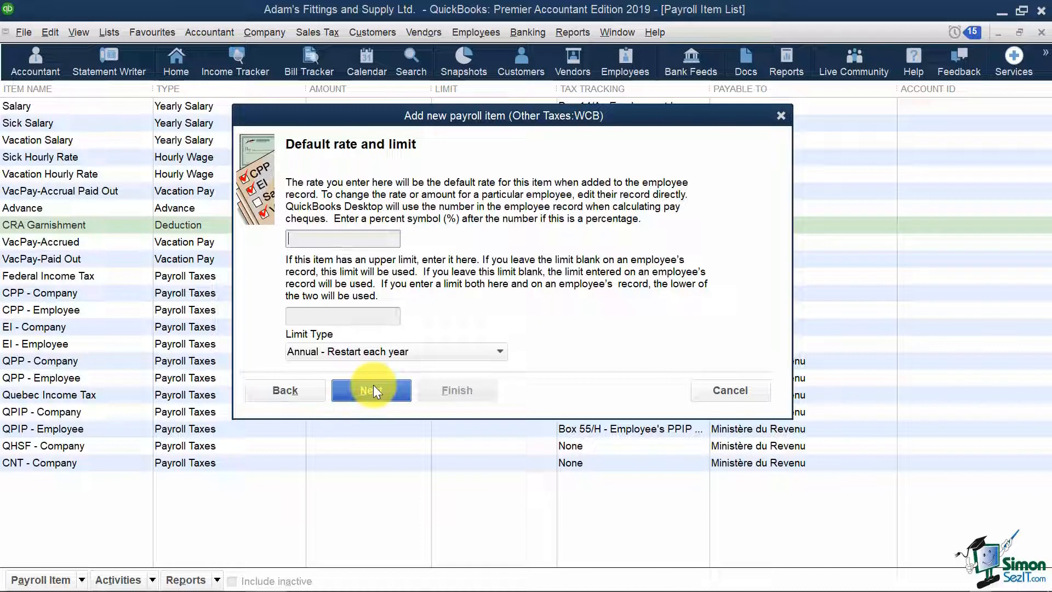
- Give WCB a default rate of 2.5% and an annual limit of 2315
text(2.5%)
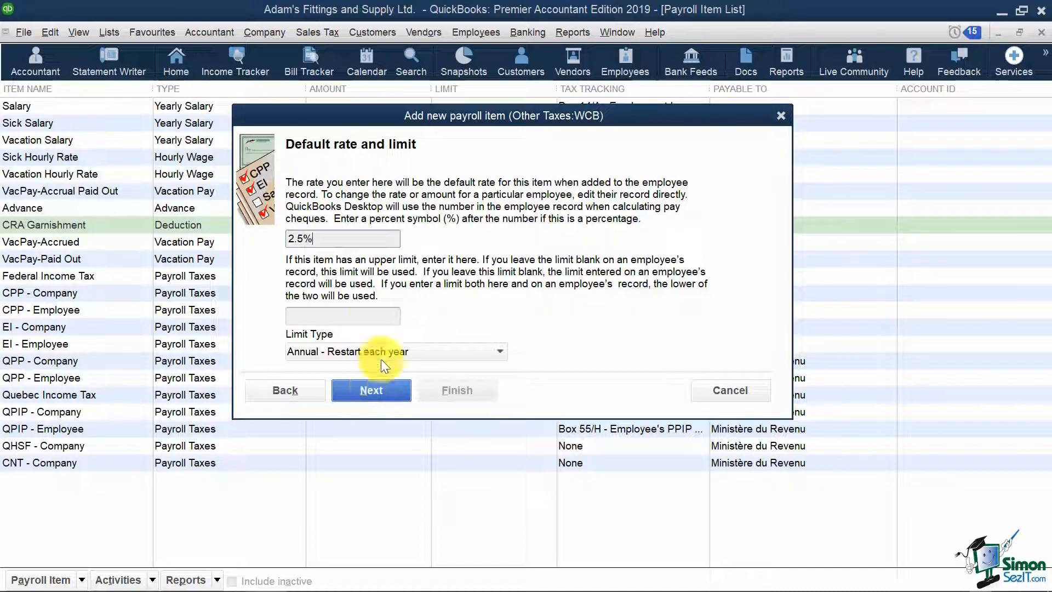
text(2.5%)
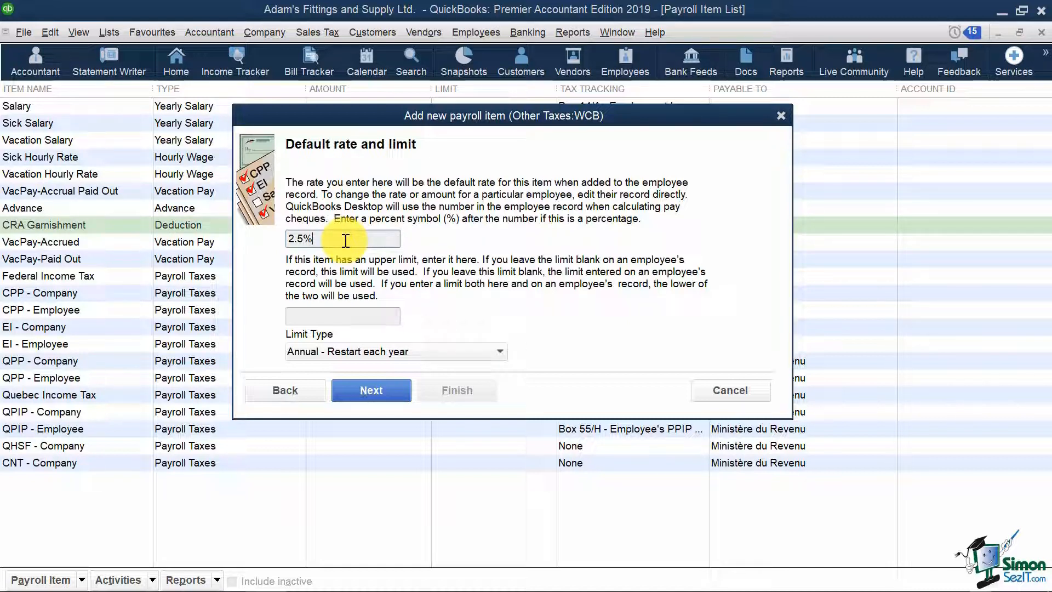
click(347, 314)
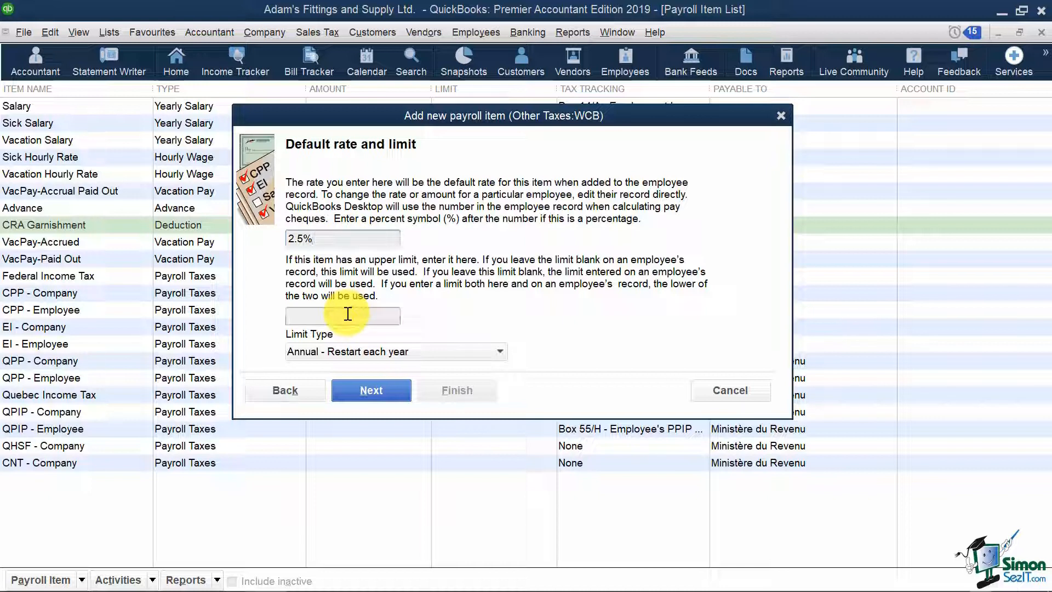
text(2315)
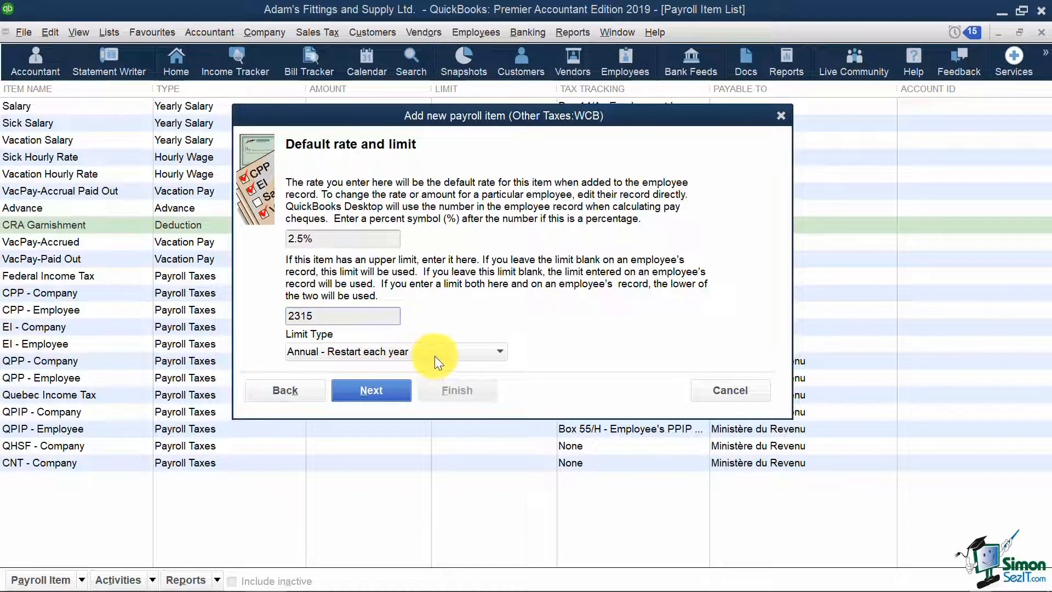
click(380, 386)
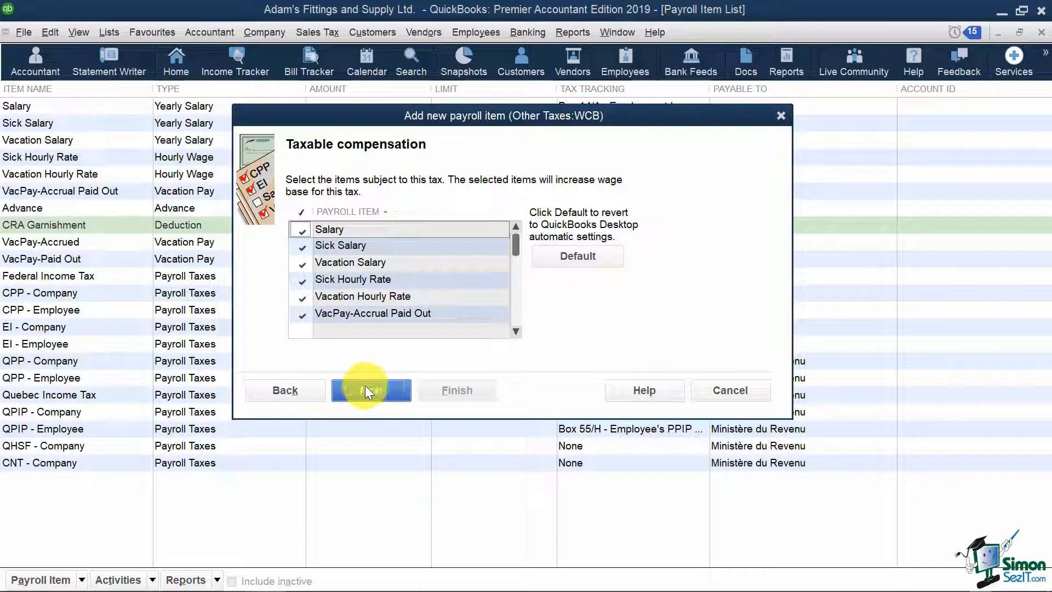
- Leave Advance unchecked in WCB's taxable compensation and finish creating the WCB item
drag(515, 242, 410, 305)
click(302, 280)
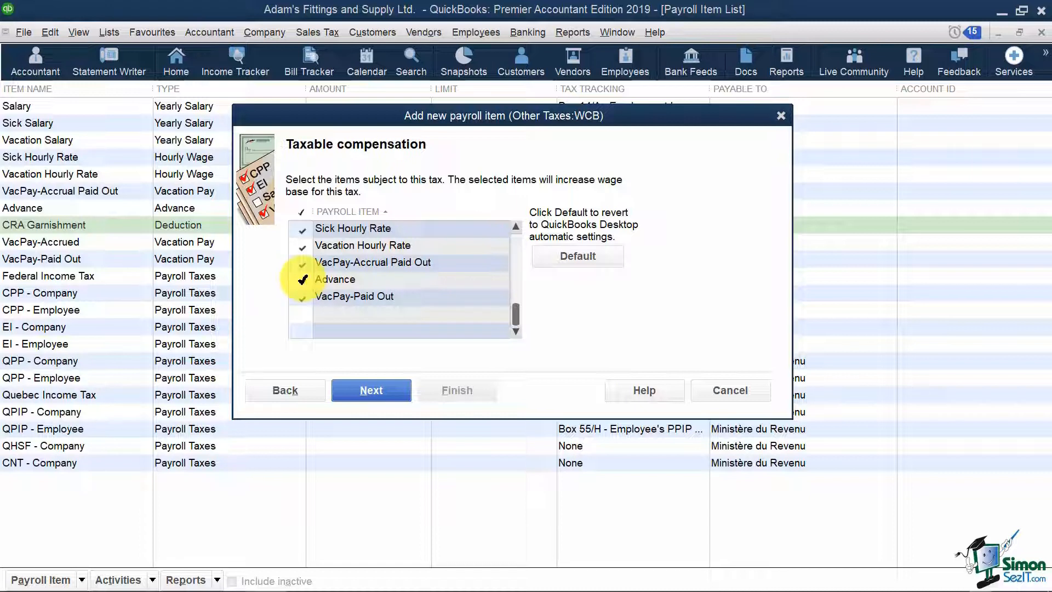
click(302, 279)
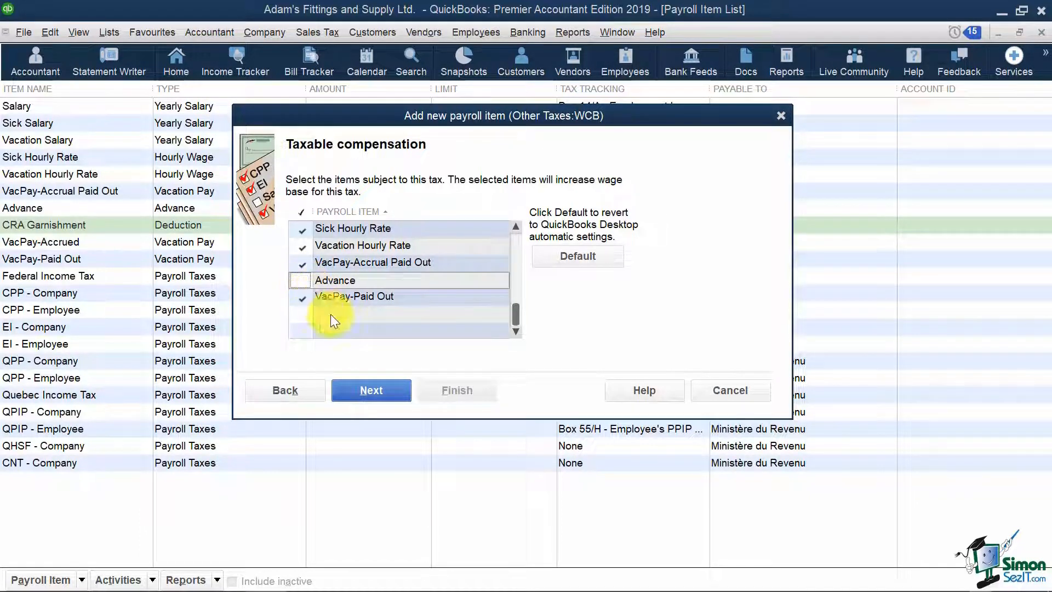
click(388, 389)
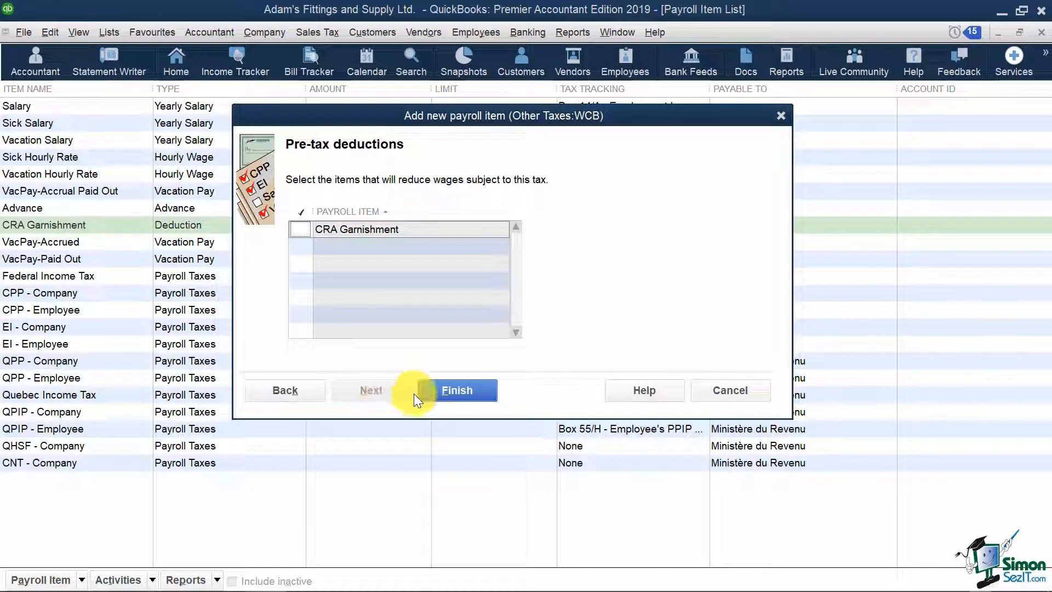
click(457, 390)
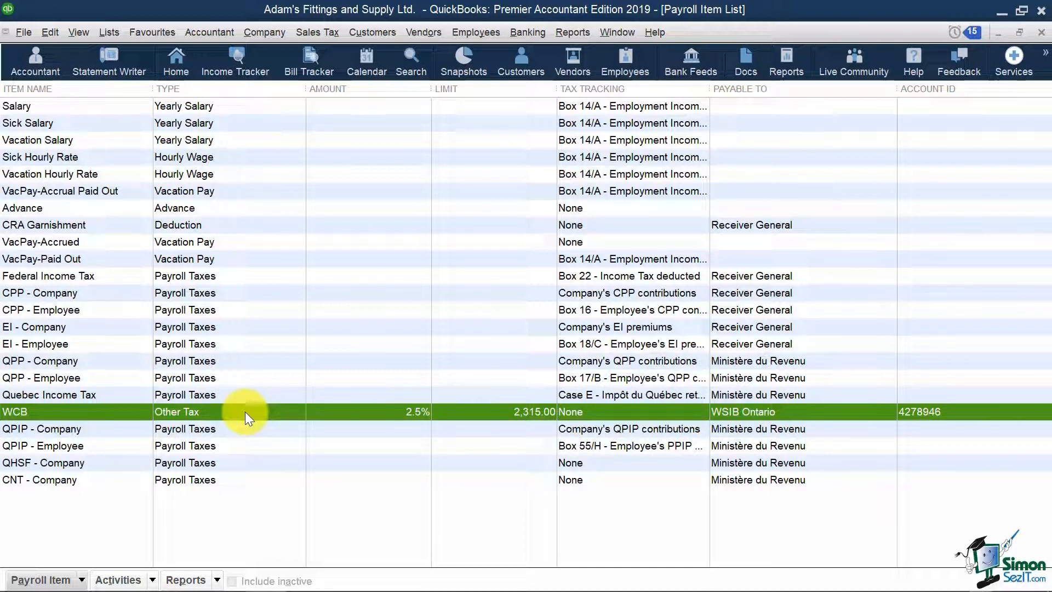
- Show the Payroll & Employees company preferences from Edit > Preferences
click(49, 33)
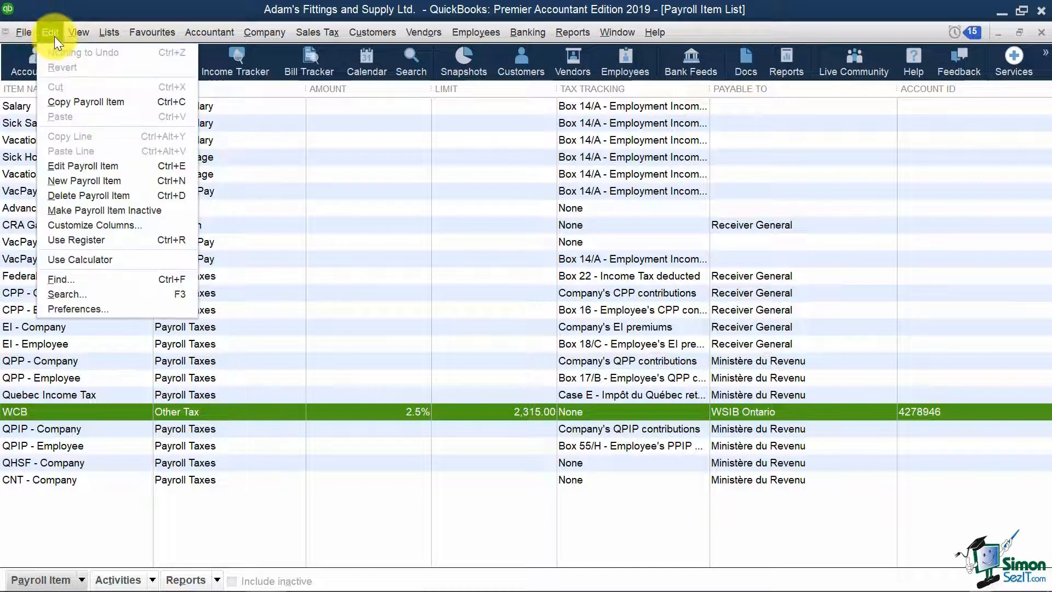
click(136, 306)
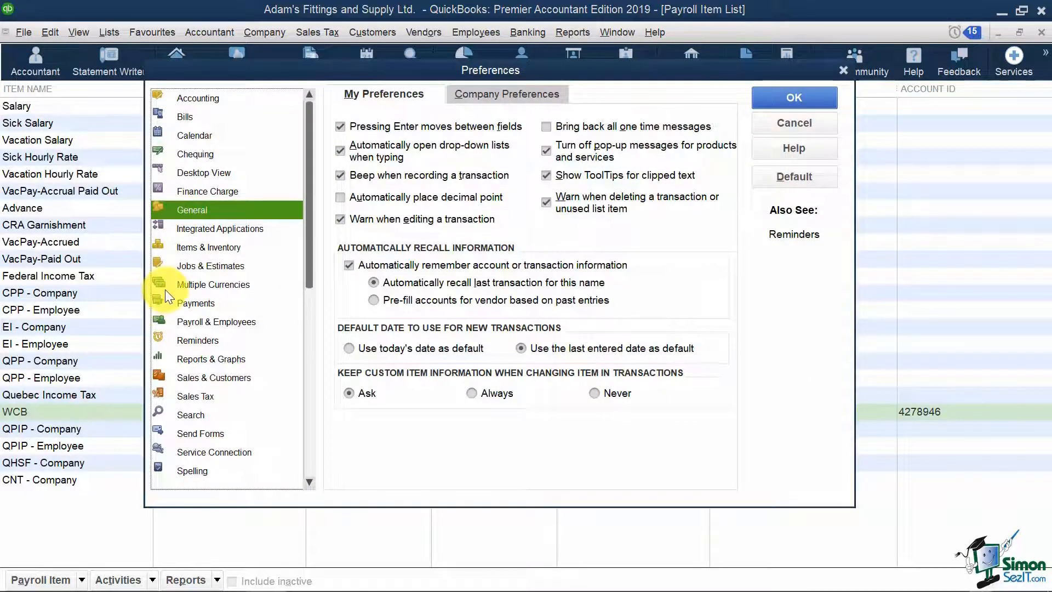
click(248, 324)
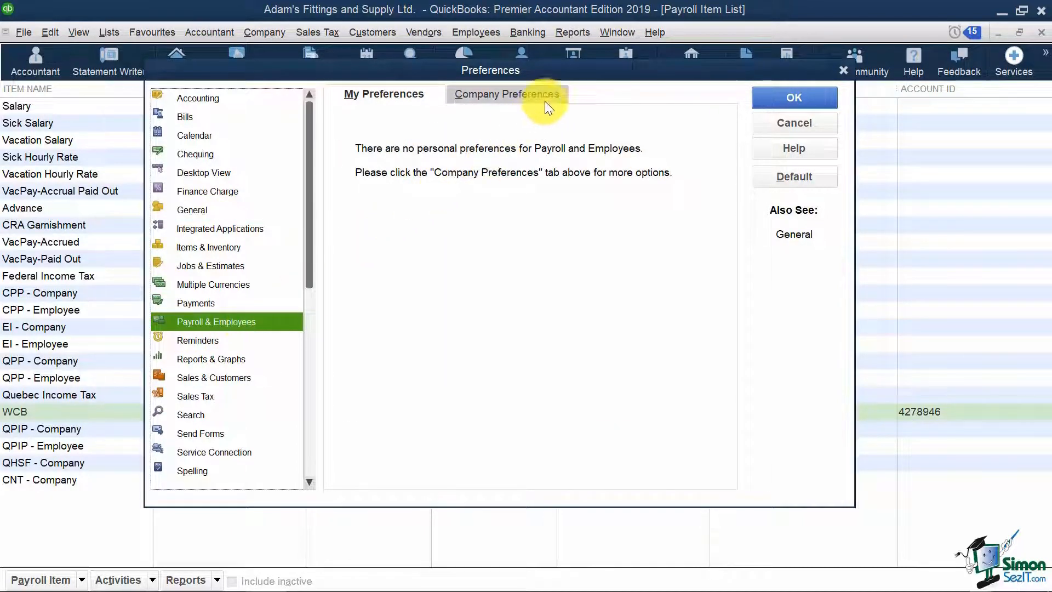
click(562, 94)
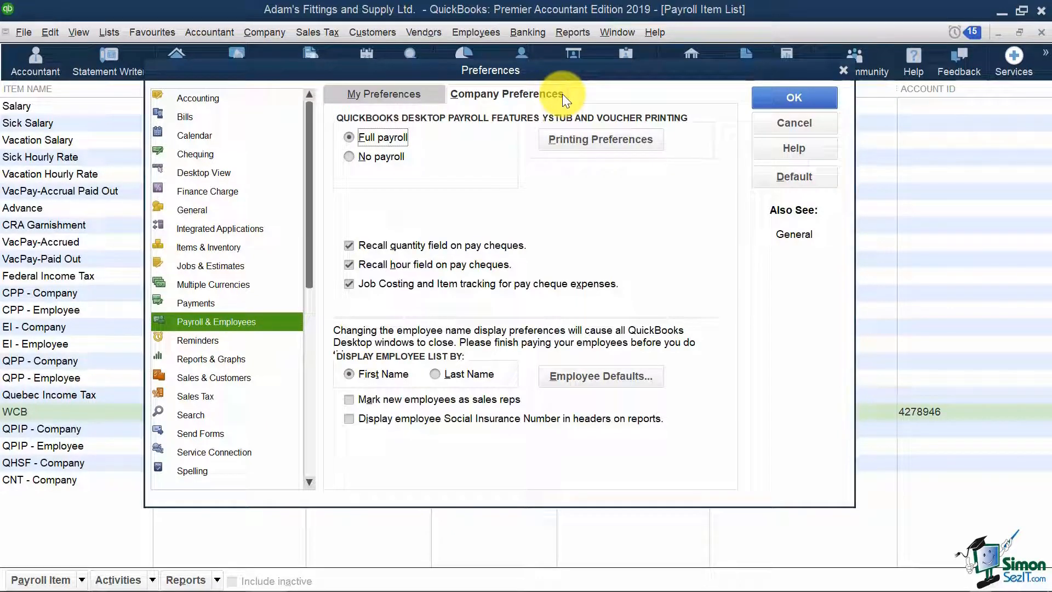
- Add WCB as an Other Tax under Employee Defaults' Taxes and TD1, confirming all dialogs and Preferences
click(616, 376)
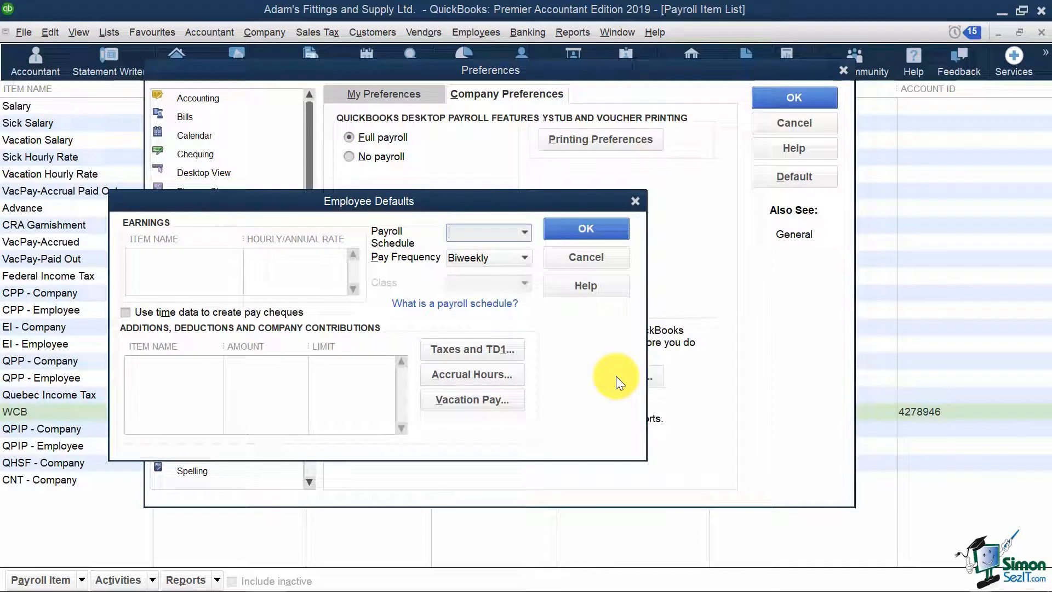
click(488, 350)
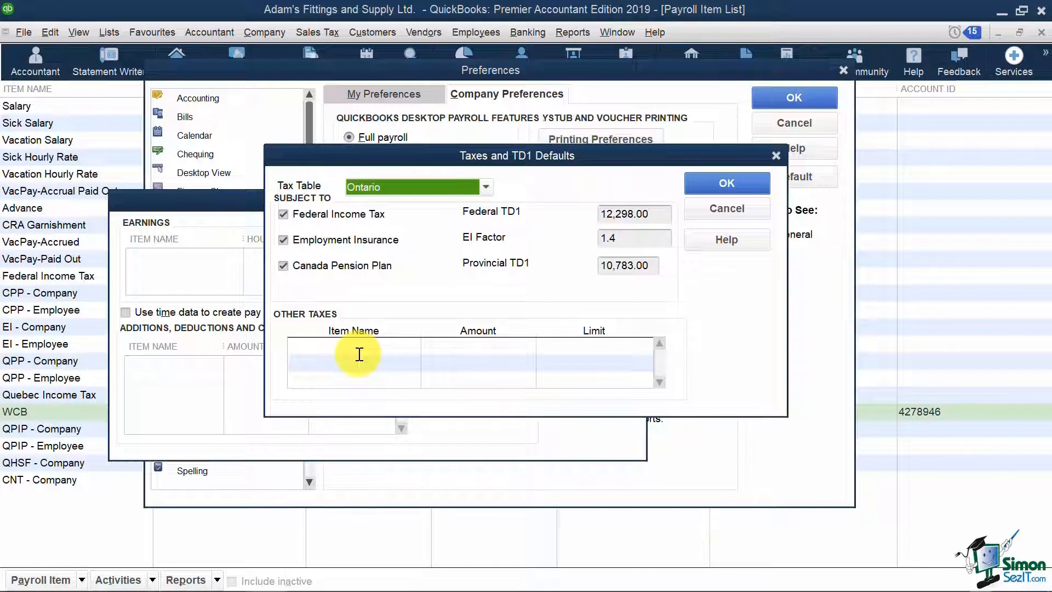
click(326, 345)
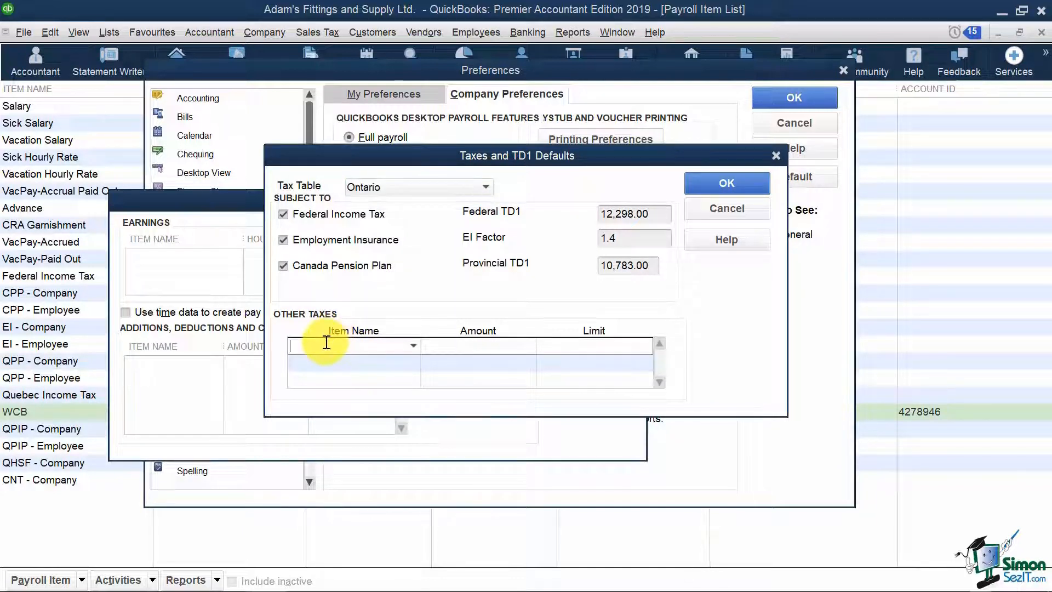
click(414, 347)
click(318, 399)
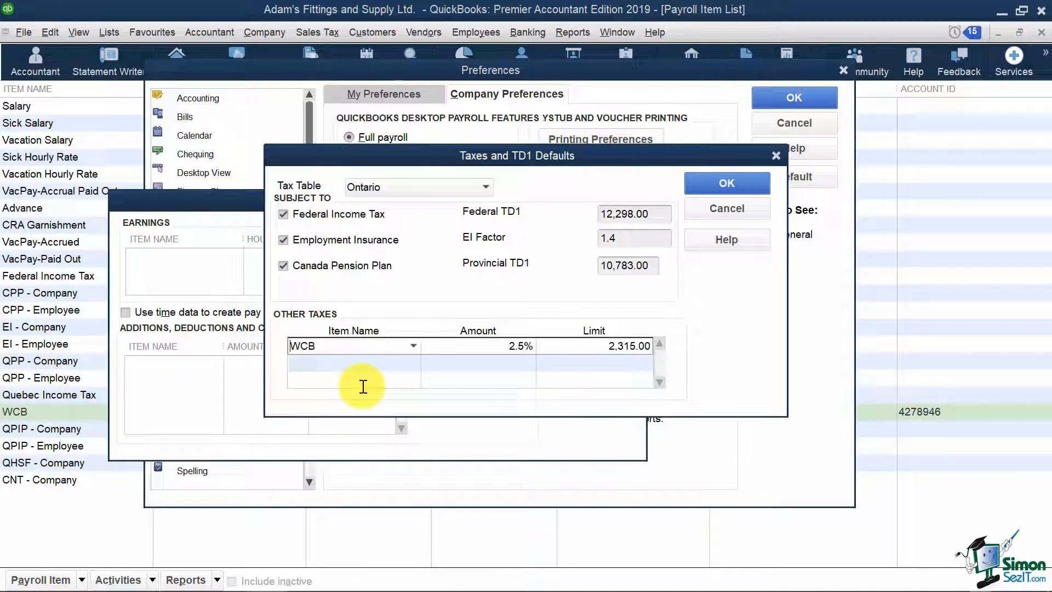
click(742, 177)
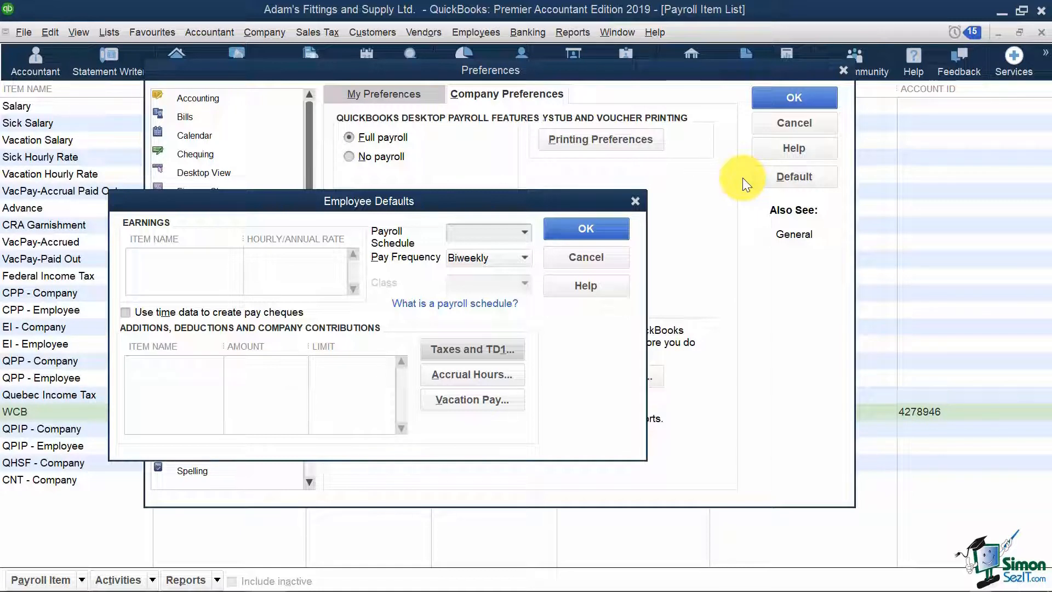
click(613, 228)
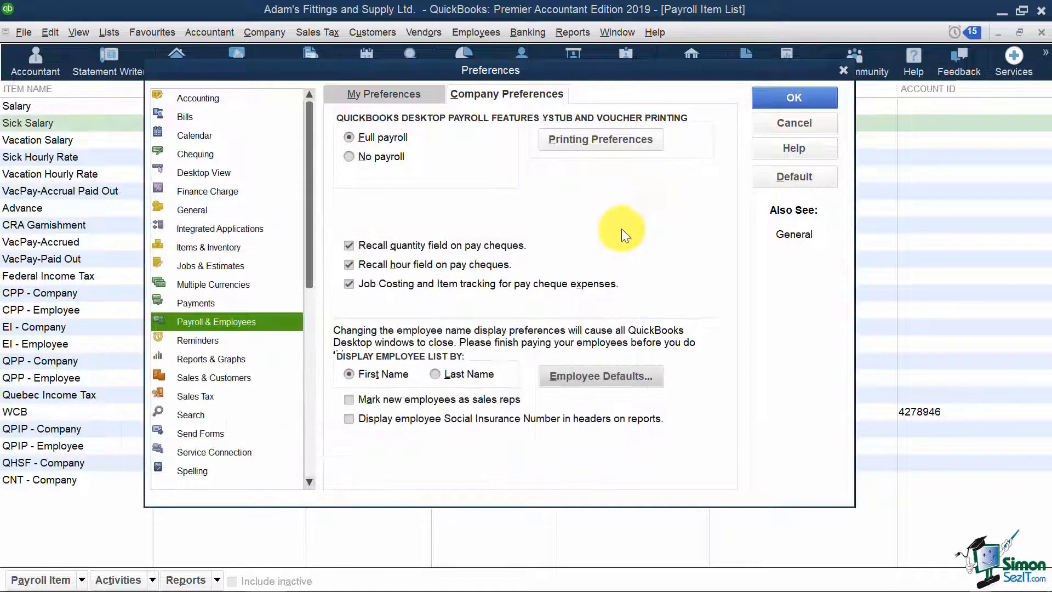
click(820, 96)
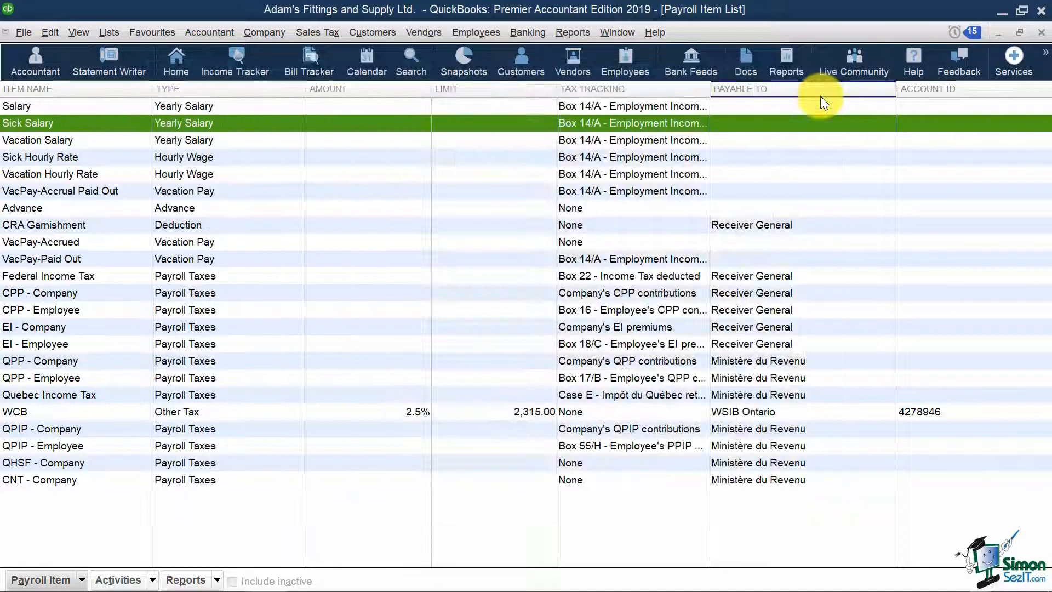